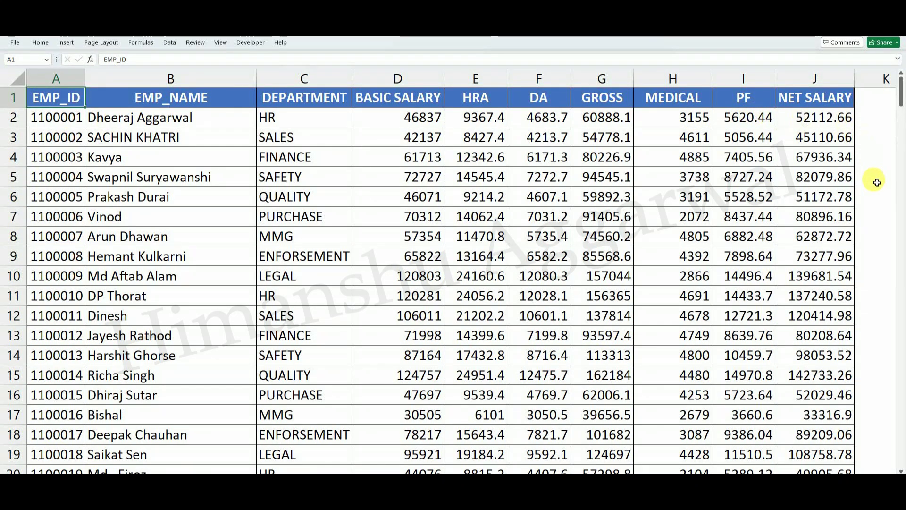
Switch to the sheet titled VLOOKUP FUNCTION and select the empty EMP_ID cell A3
mouse_move(901, 88)
mouse_down()
mouse_move(890, 209)
mouse_move(890, 92)
mouse_up()
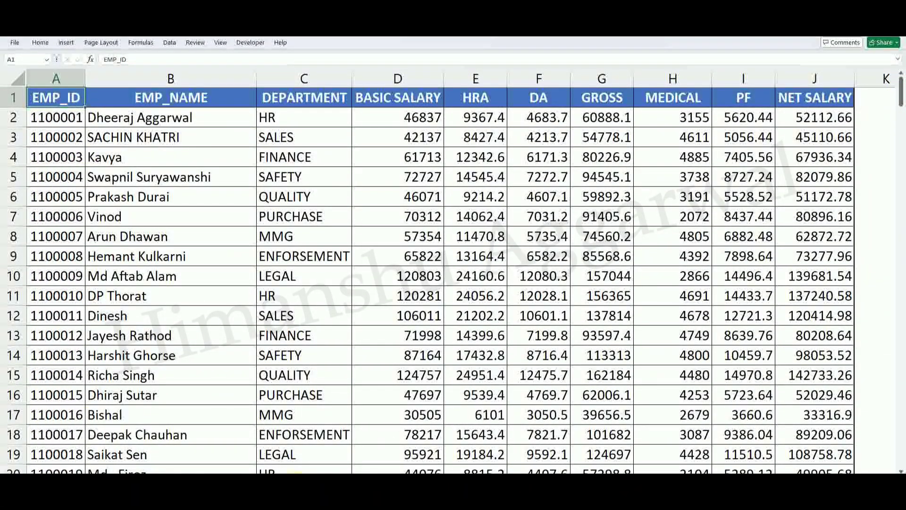
click(296, 481)
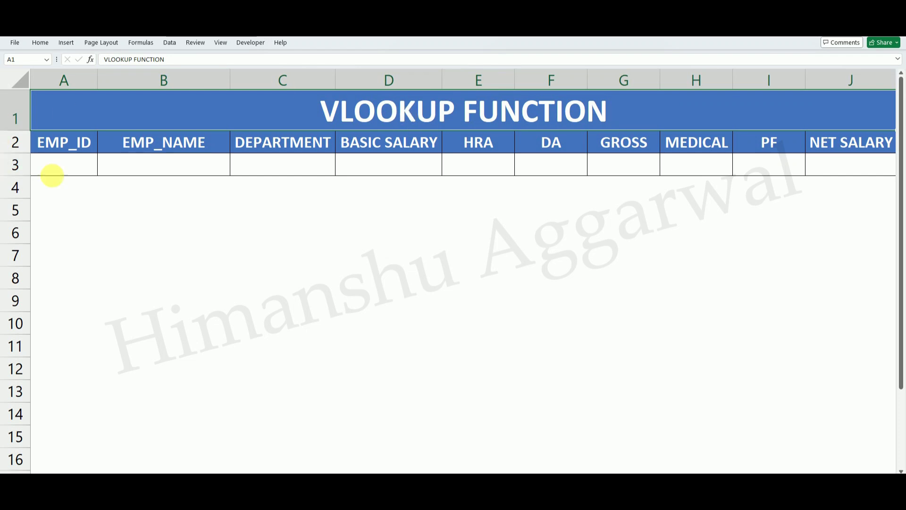
click(58, 163)
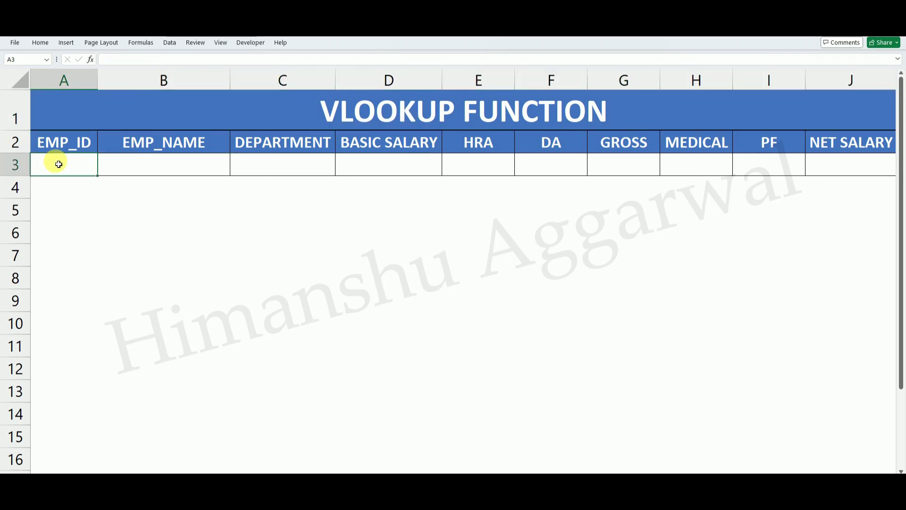
click(158, 167)
click(274, 168)
click(432, 163)
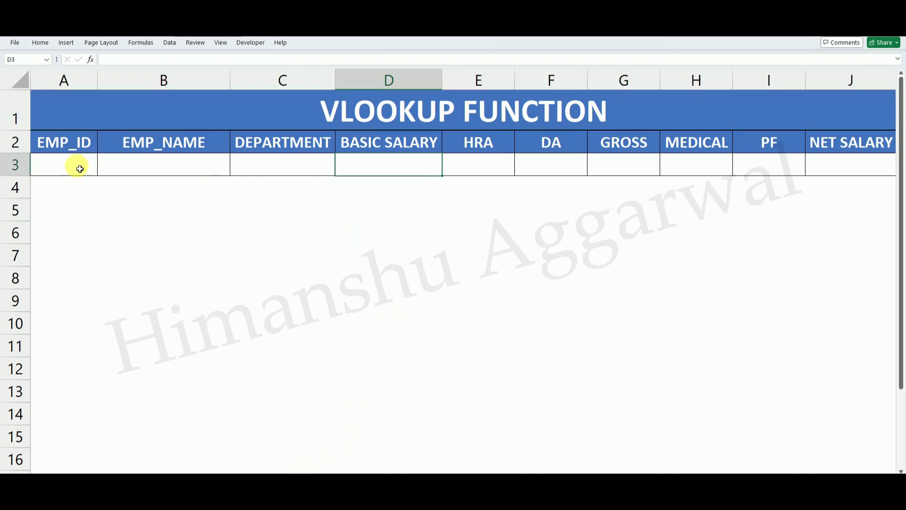
click(73, 165)
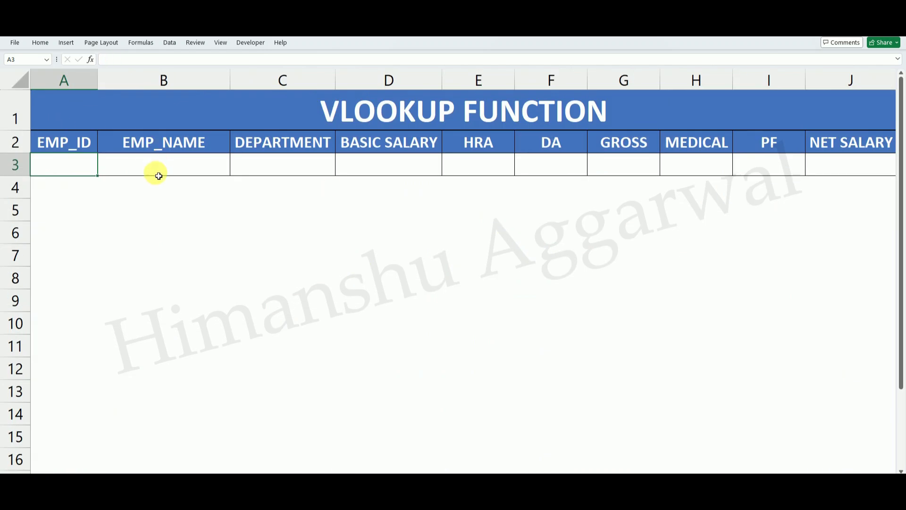
Start a VLOOKUP formula in the EMP_NAME cell B3 with the EMP_ID cell A3 as the lookup value
click(159, 173)
text(=vl)
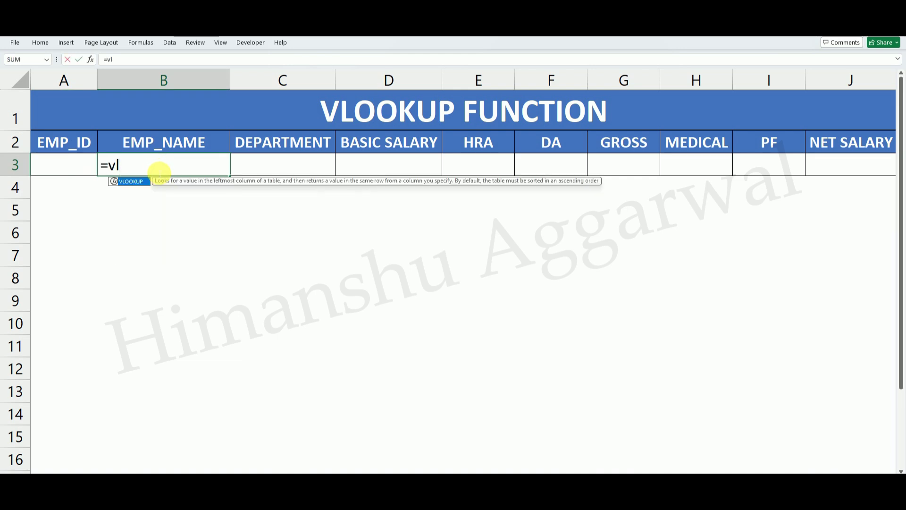
key(Tab)
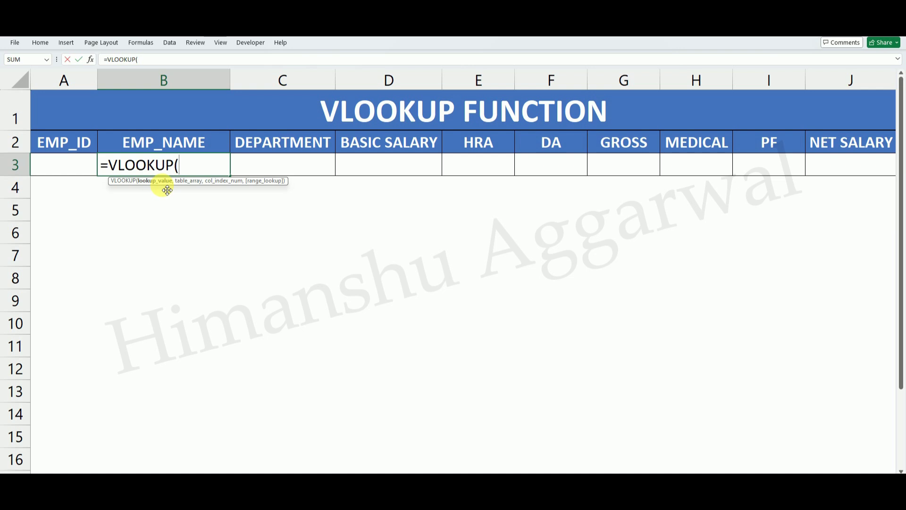
click(70, 171)
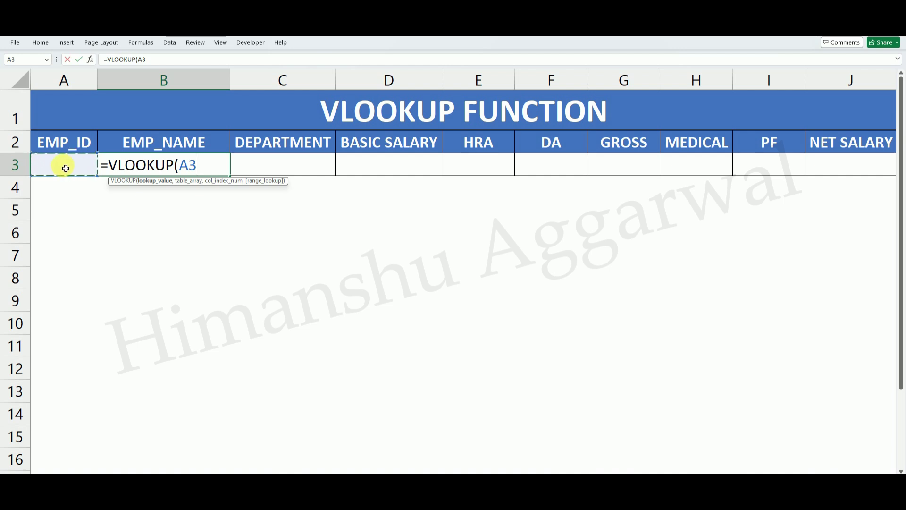
text(,)
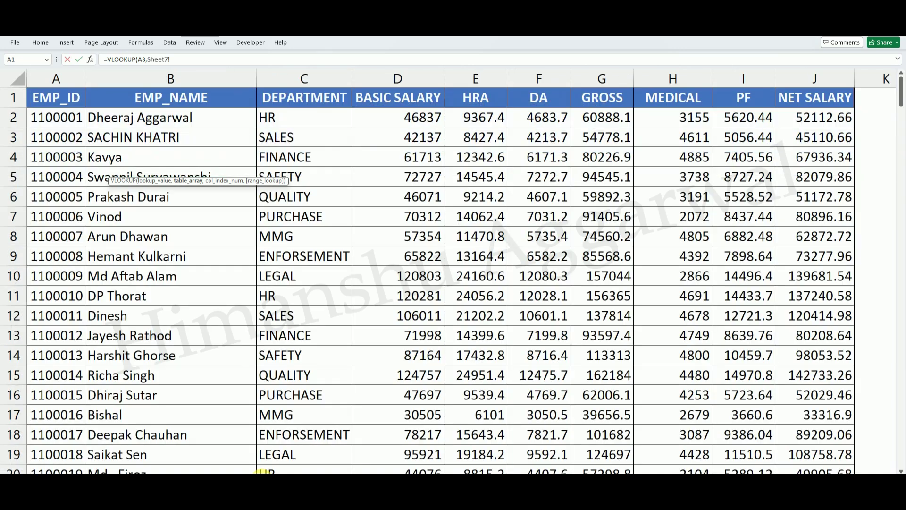
Set the VLOOKUP's table array to columns A:J of the employee salary data on Sheet7
click(269, 470)
click(72, 78)
drag(72, 78, 817, 112)
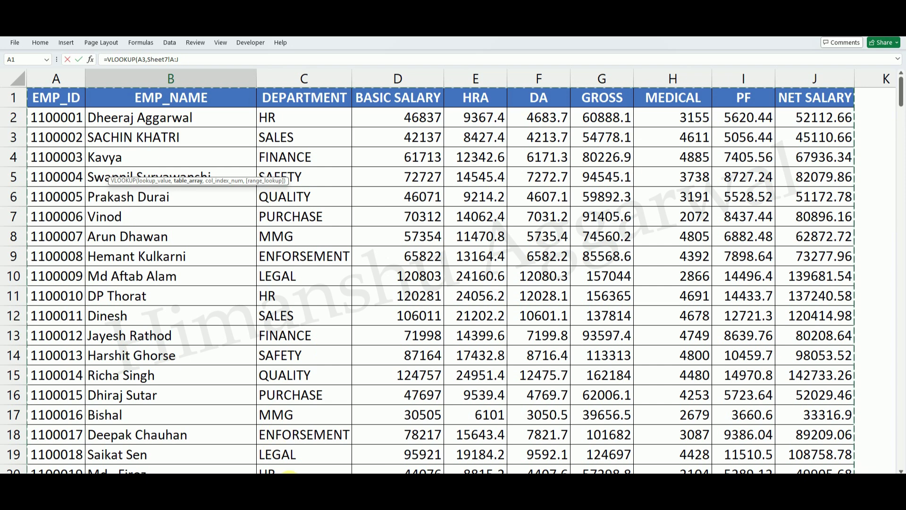
click(289, 474)
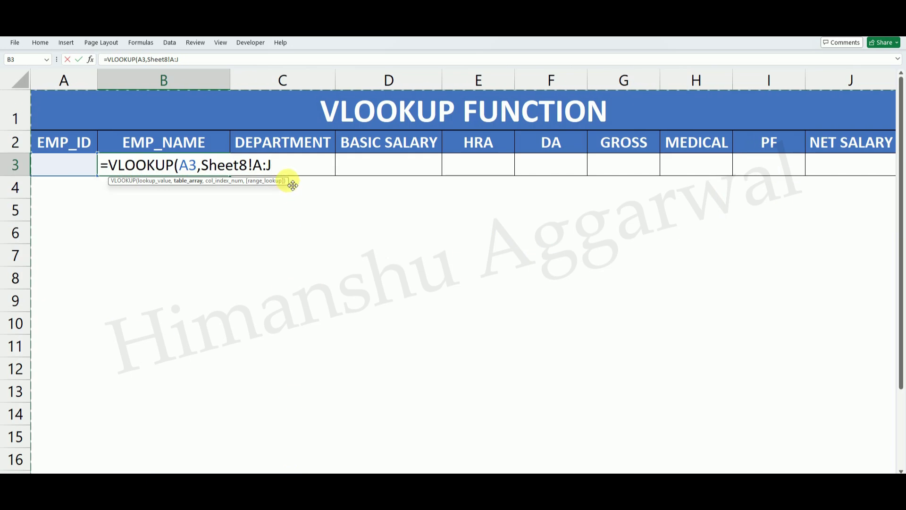
text(,)
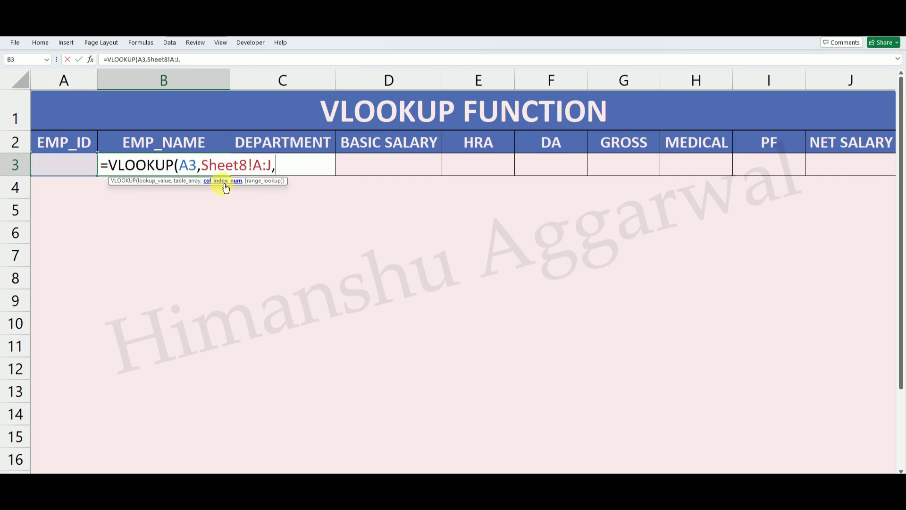
click(263, 472)
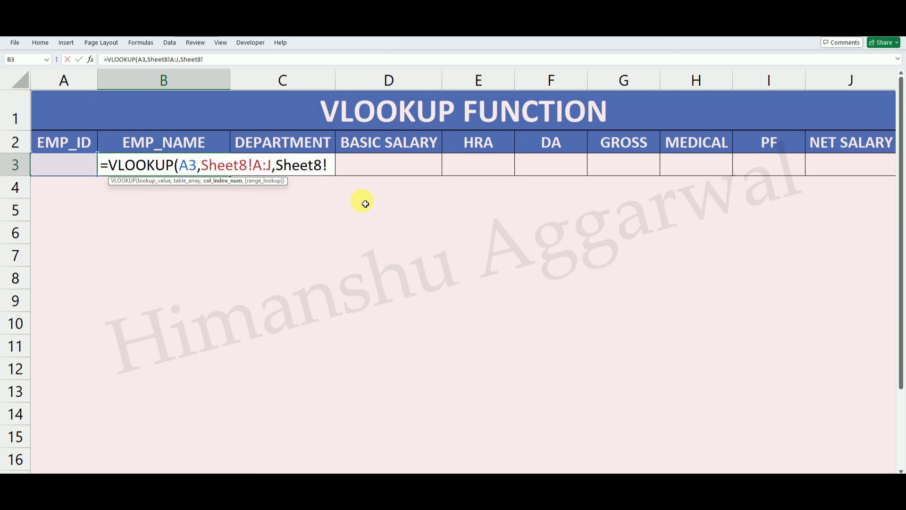
key(BackSpace)
key(BackSpace)
key(BackSpace)
key(BackSpace)
key(BackSpace)
key(BackSpace)
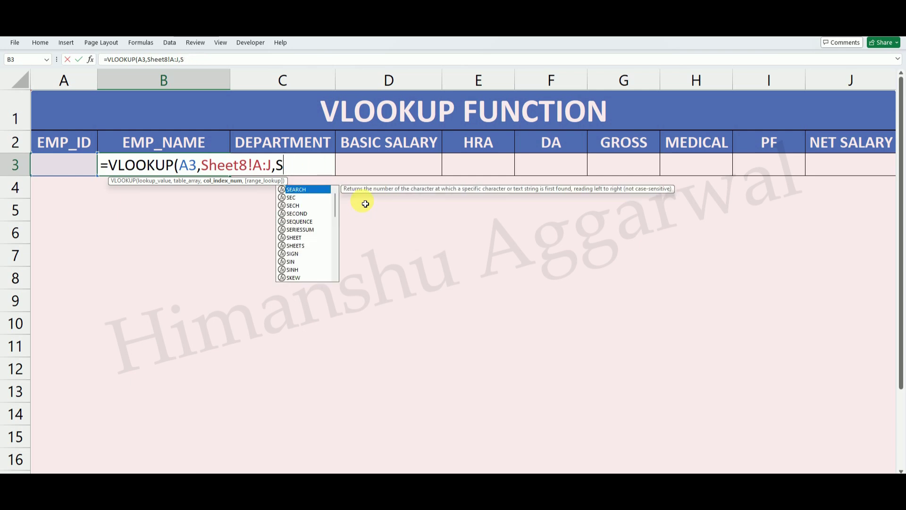
Complete the EMP_NAME formula in B3 with column index 2 and the exact match option FALSE
text(2,)
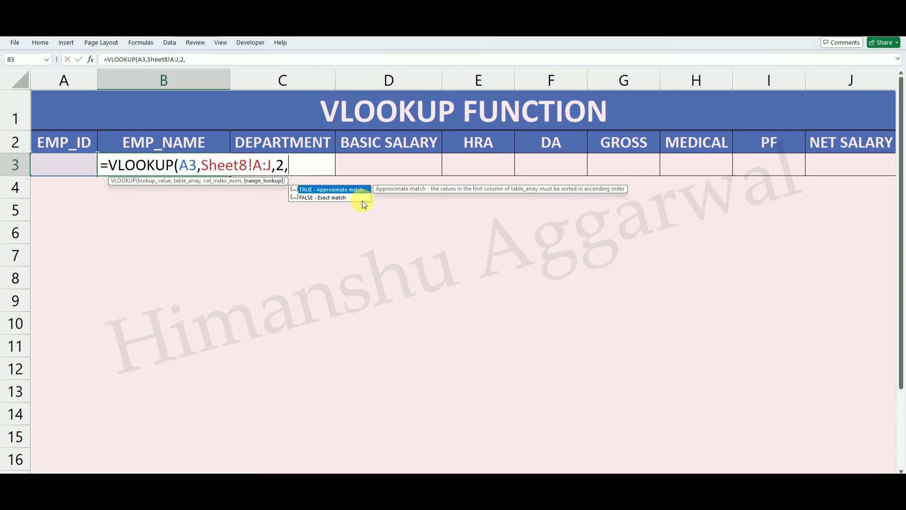
double_click(362, 200)
text())
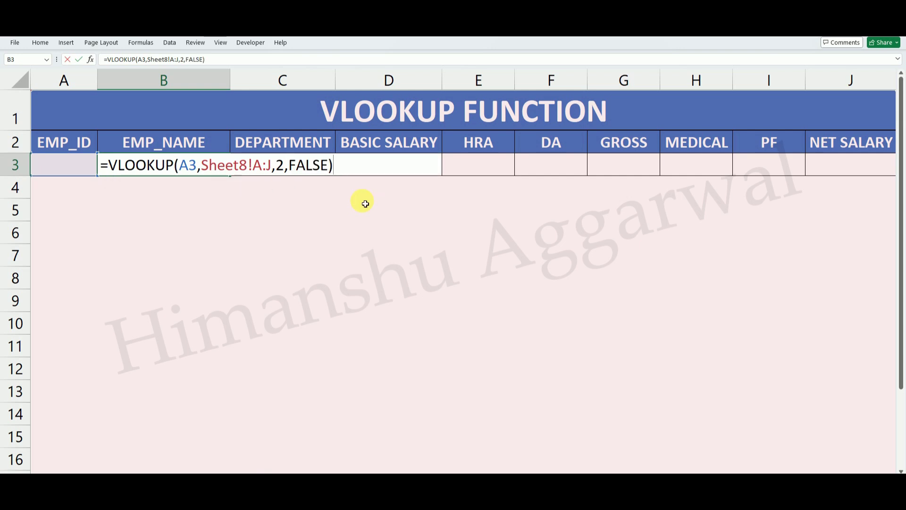
key(Return)
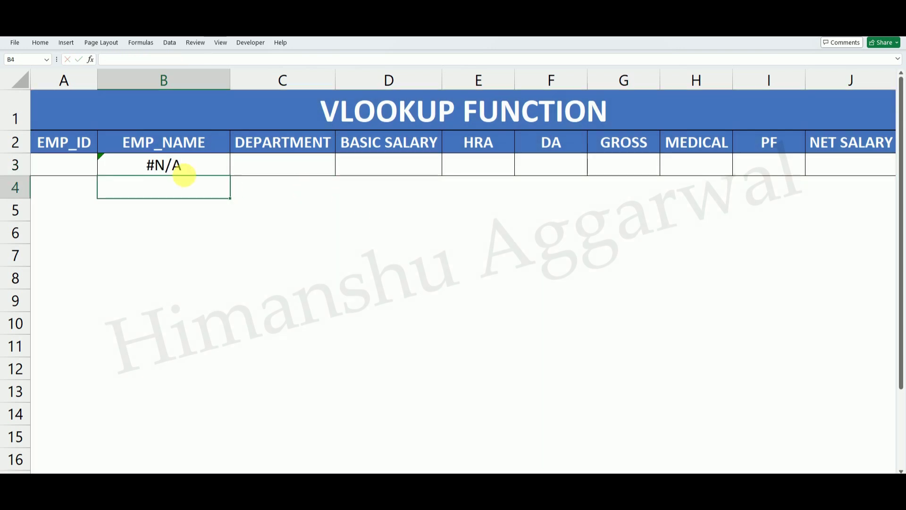
click(171, 168)
click(68, 169)
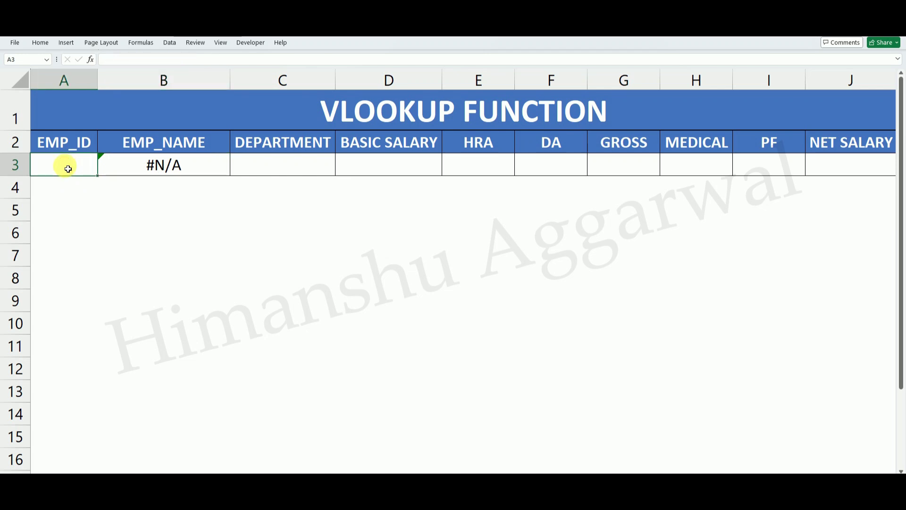
text(11)
key(Escape)
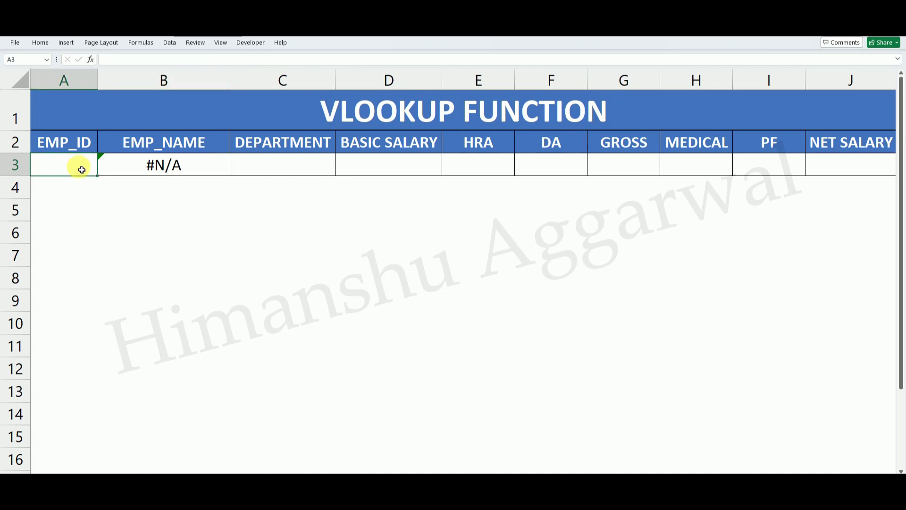
click(160, 164)
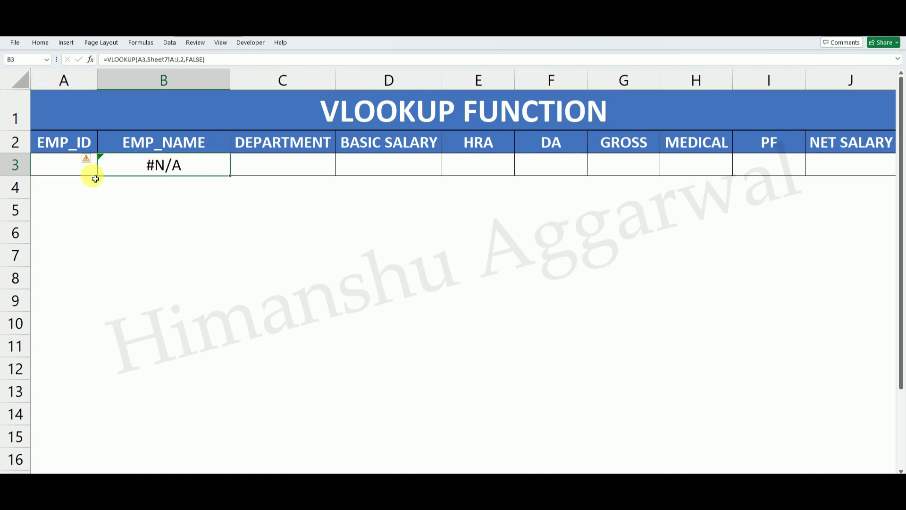
click(66, 173)
text(11)
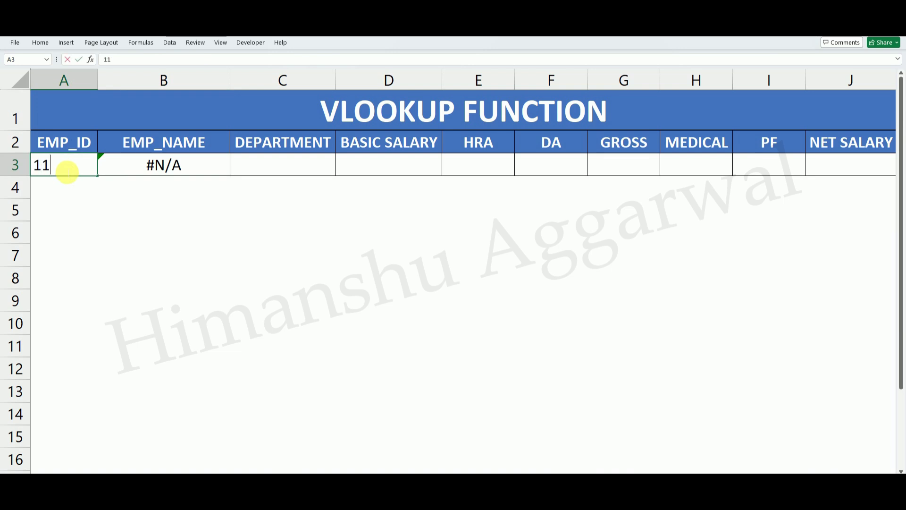
key(Escape)
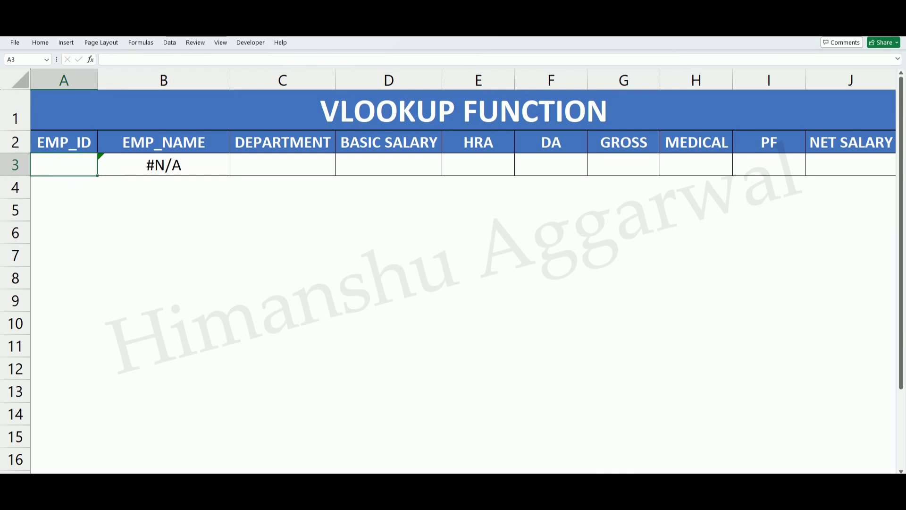
Check the first employee's ID in the Sheet7 salary data and enter it in the EMP_ID cell A3 of the lookup sheet
click(269, 470)
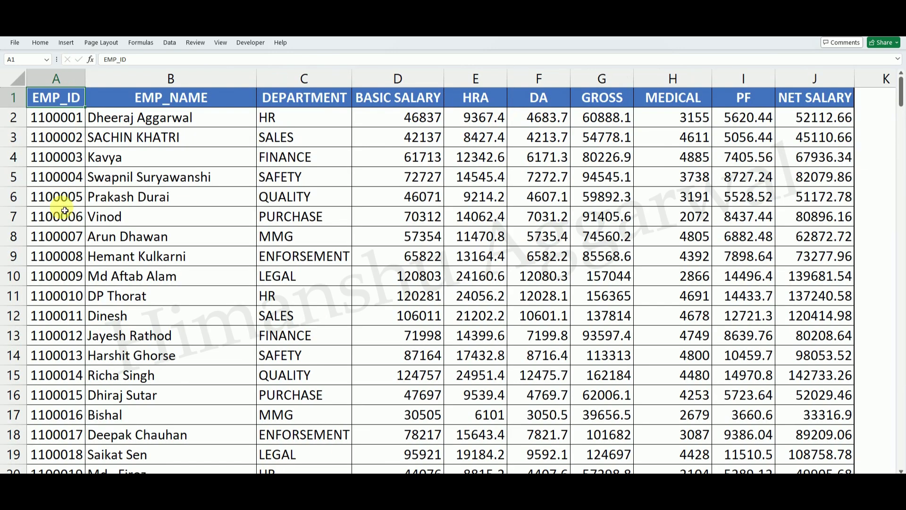
click(76, 114)
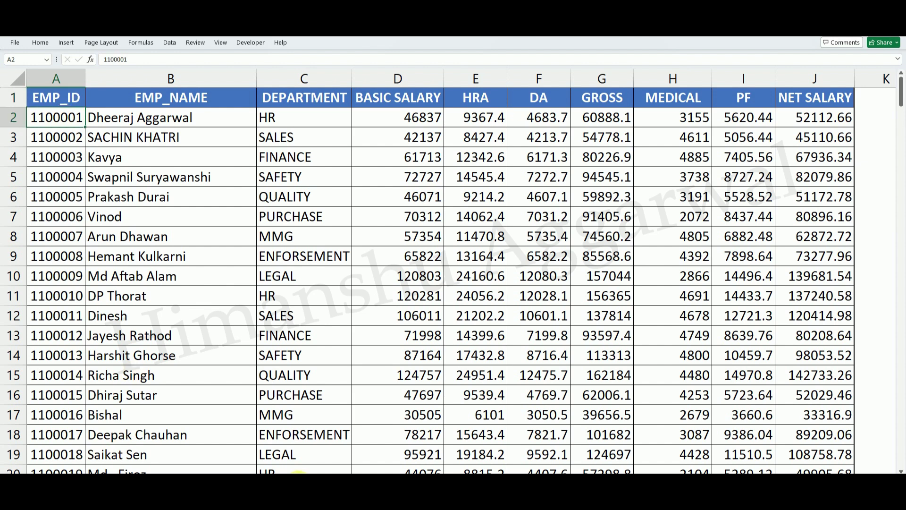
click(286, 472)
click(68, 166)
text(1100001)
key(Return)
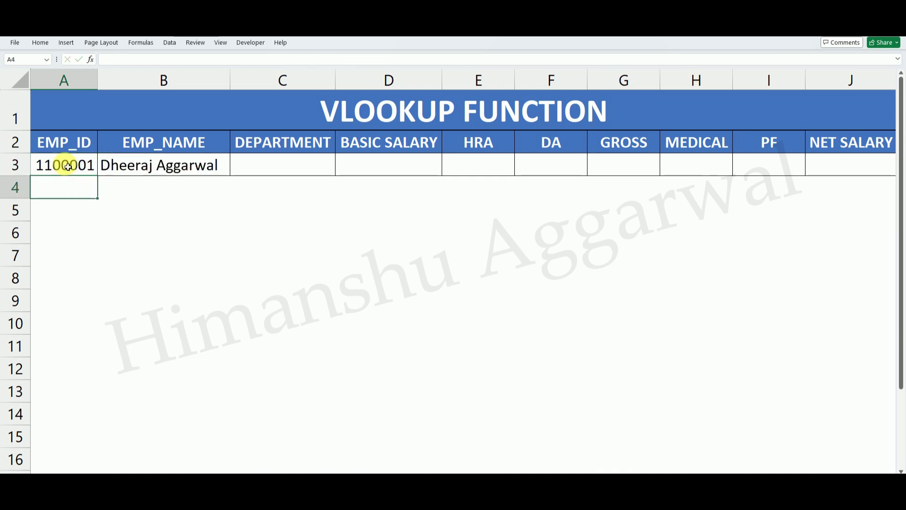
click(168, 166)
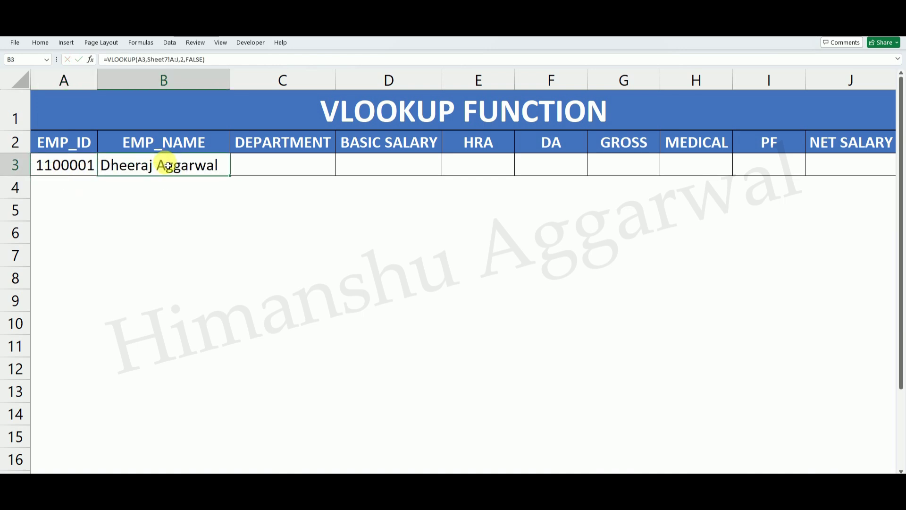
click(291, 168)
click(368, 168)
click(473, 163)
click(547, 171)
click(158, 169)
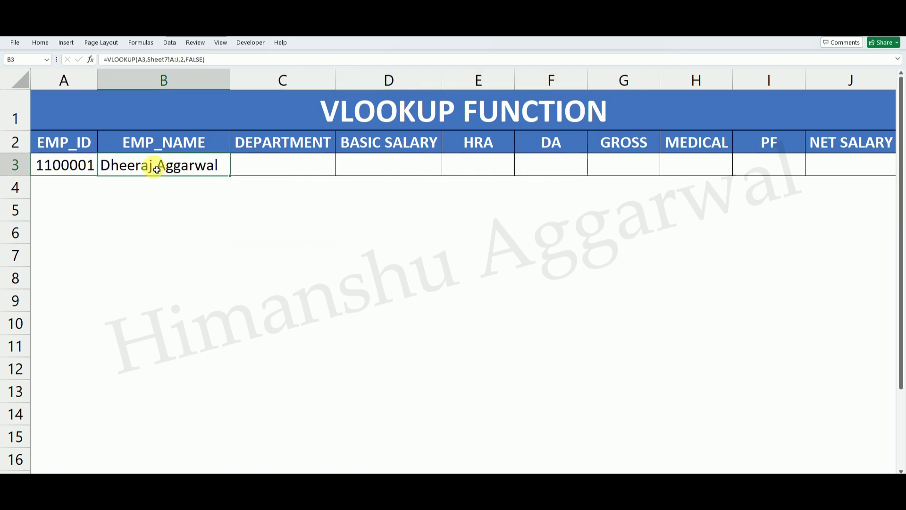
Start a VLOOKUP formula in the DEPARTMENT cell C3 with the EMP_ID cell A3 as the lookup value
click(287, 169)
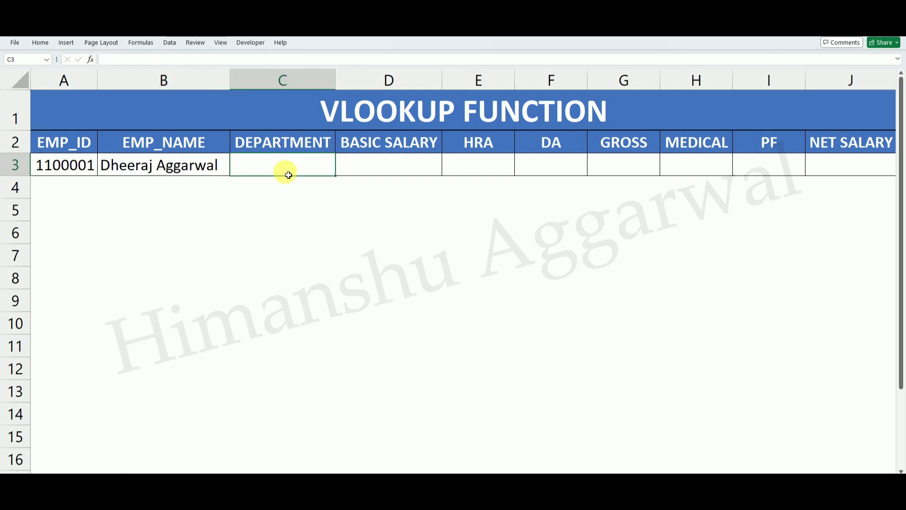
text(=vl)
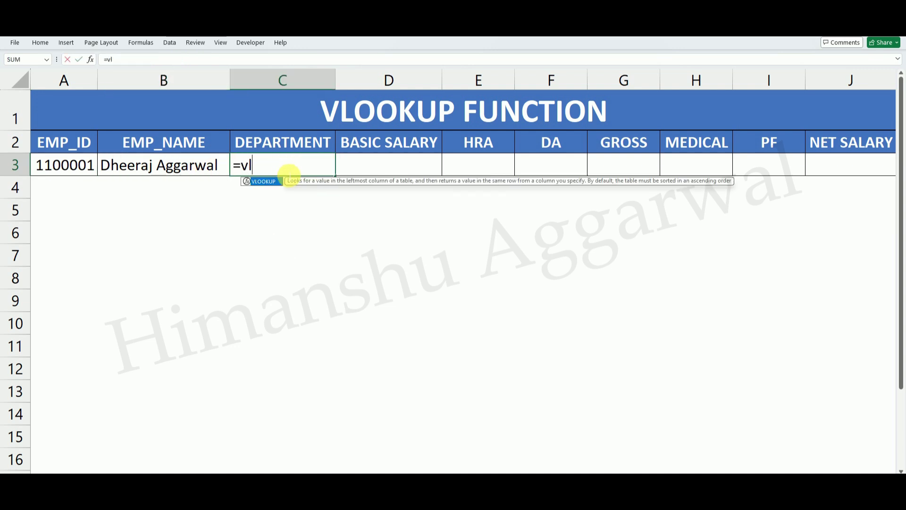
key(Tab)
key(Left)
key(Left)
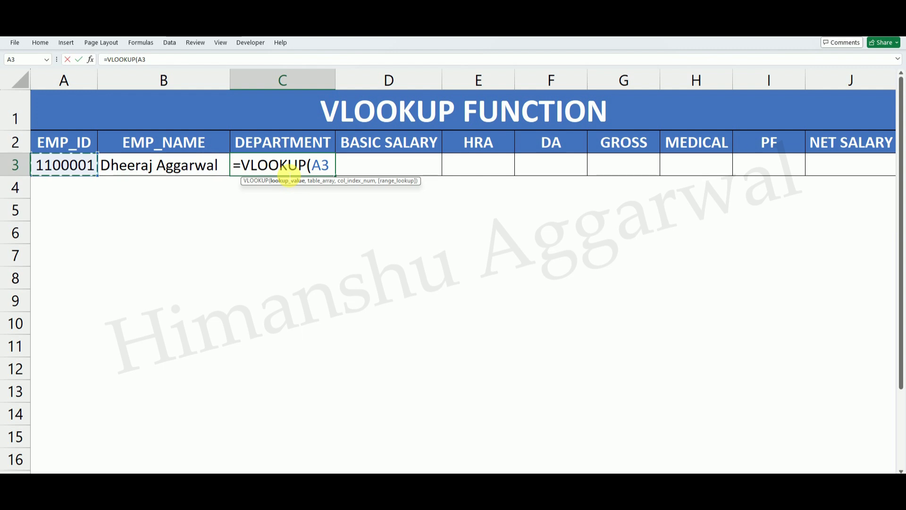
text(,)
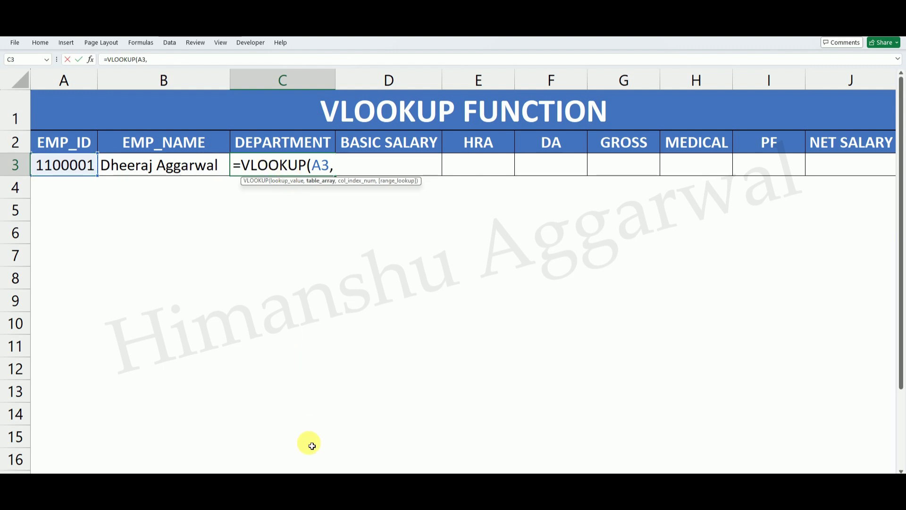
Complete the DEPARTMENT formula with Sheet7 columns A:J as the table array, column index 3 and exact match
click(267, 472)
drag(56, 78, 813, 117)
text(,3)
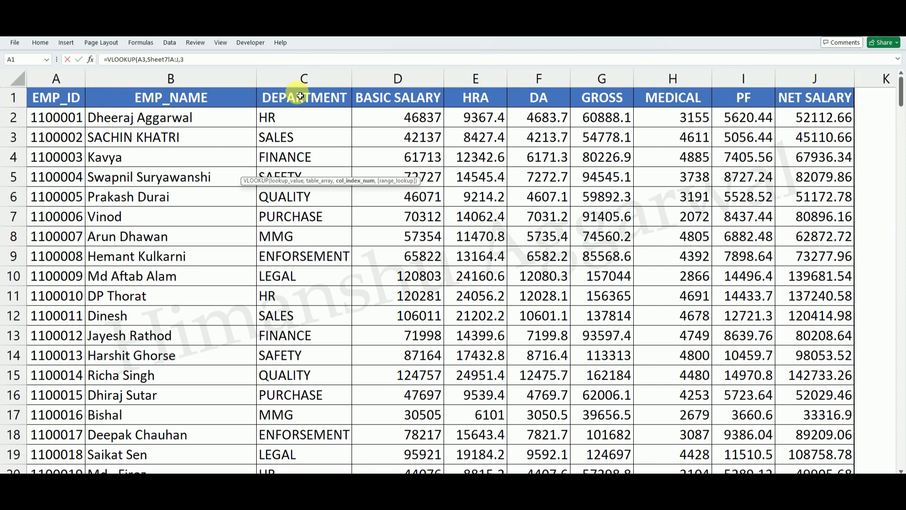
text(,0))
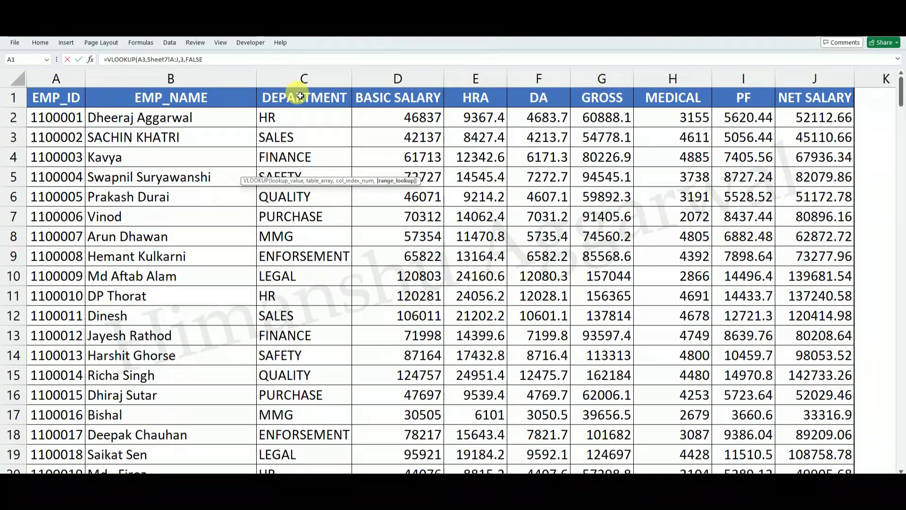
key(Return)
click(289, 164)
click(376, 171)
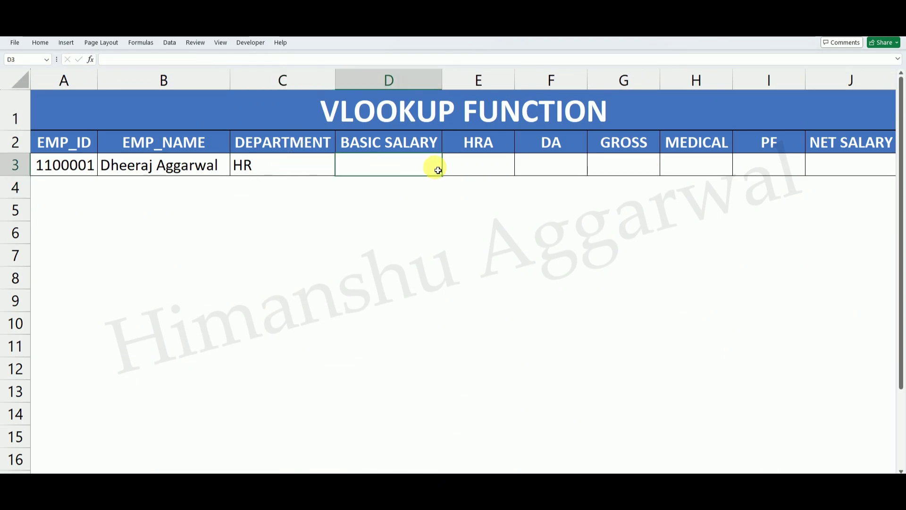
click(469, 170)
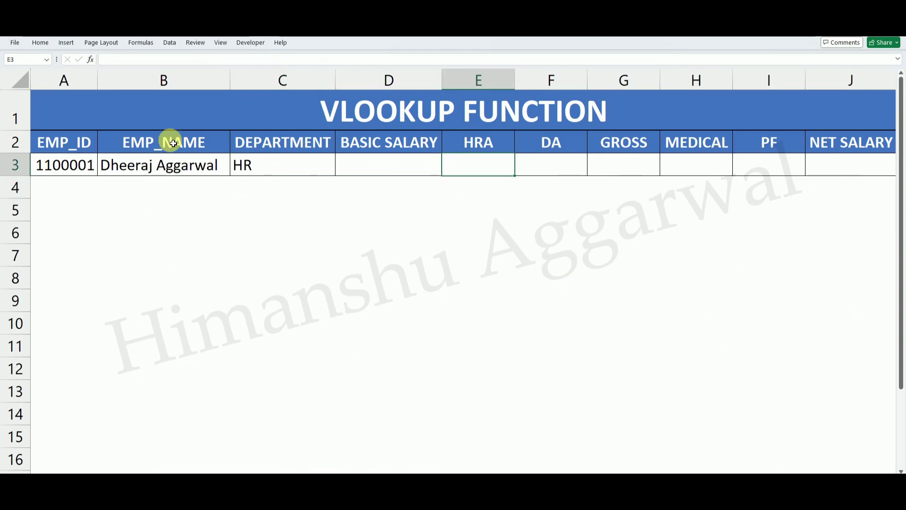
Clear the existing EMP_NAME and DEPARTMENT formulas from cells B3:C3
drag(154, 166, 268, 169)
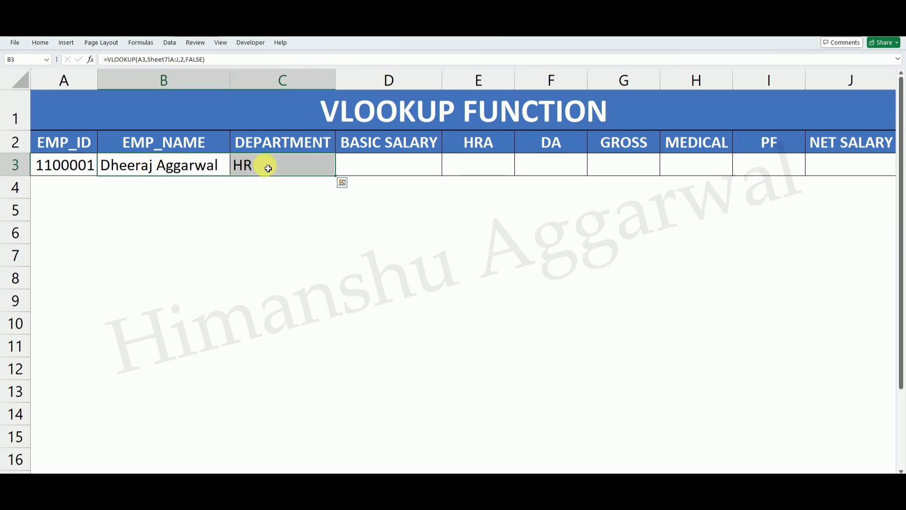
key(Delete)
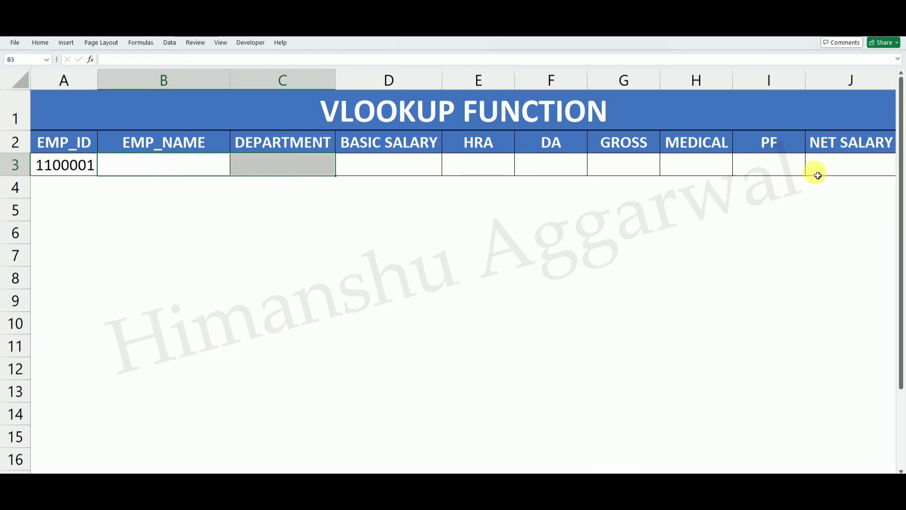
click(169, 166)
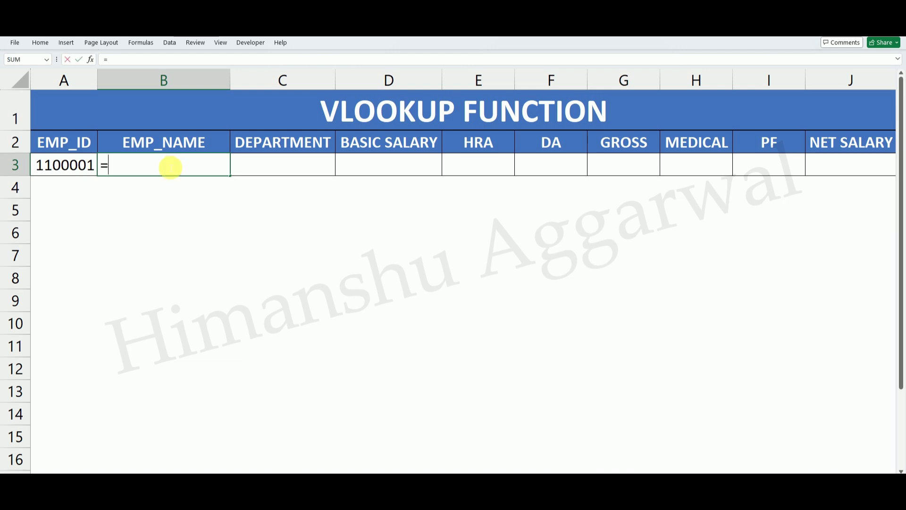
key(Return)
key(Down)
key(Down)
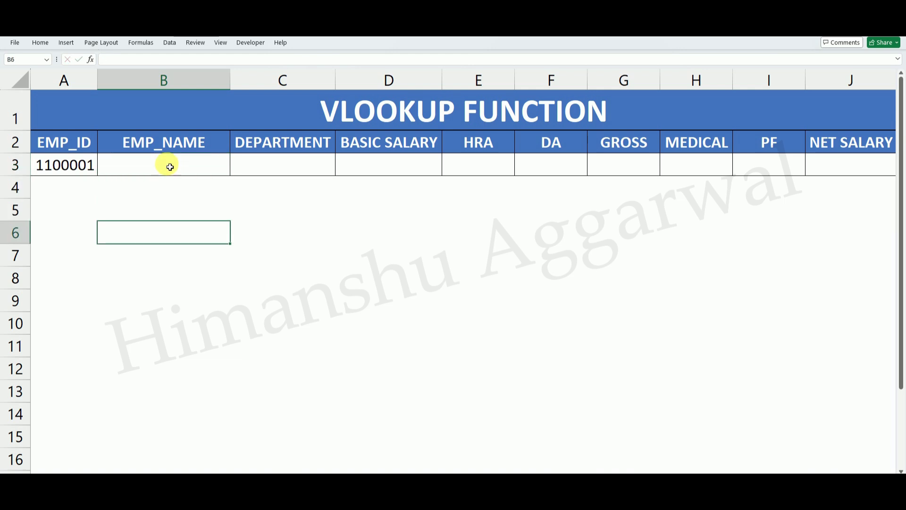
key(Up)
Start a new VLOOKUP formula in B3 with the column-locked reference $A3 as the lookup value
click(170, 167)
text(=vl)
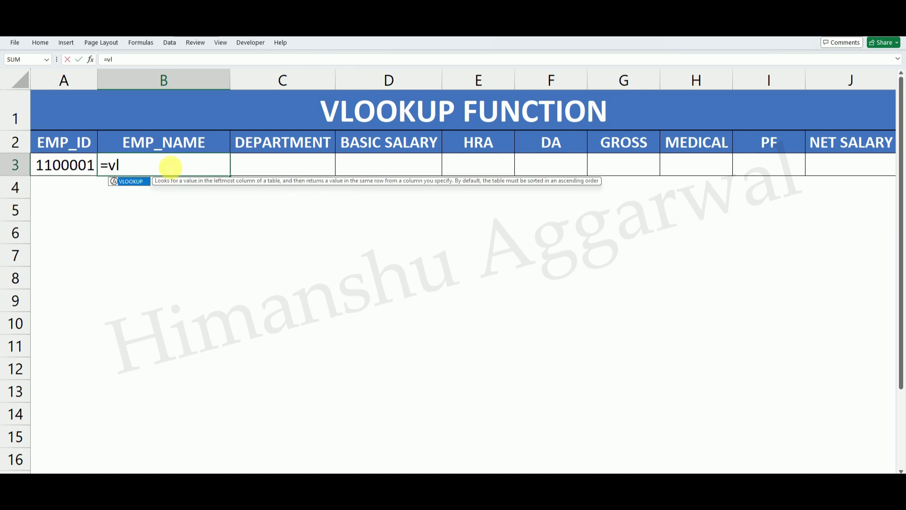
key(Tab)
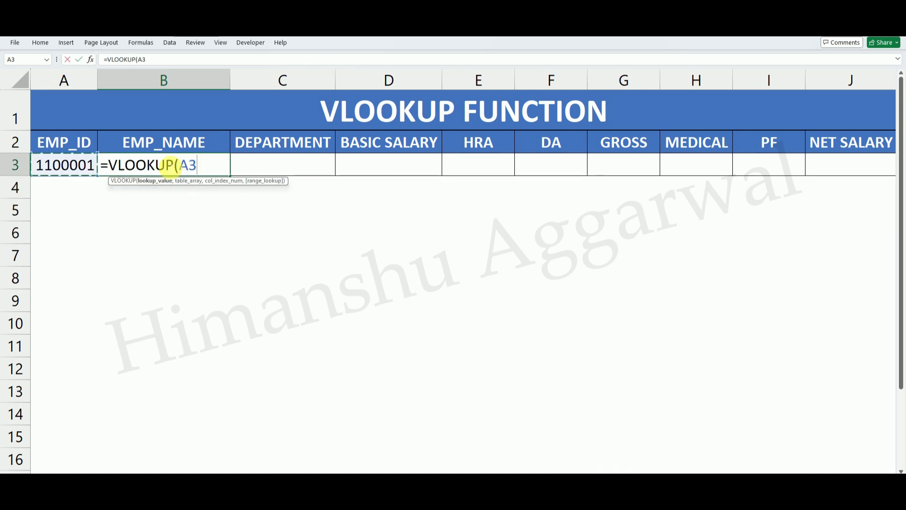
key(F4)
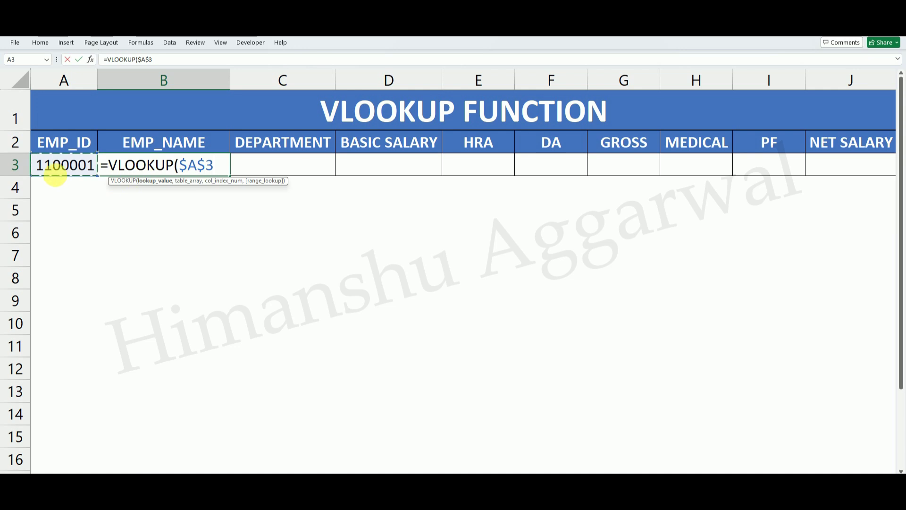
key(F4)
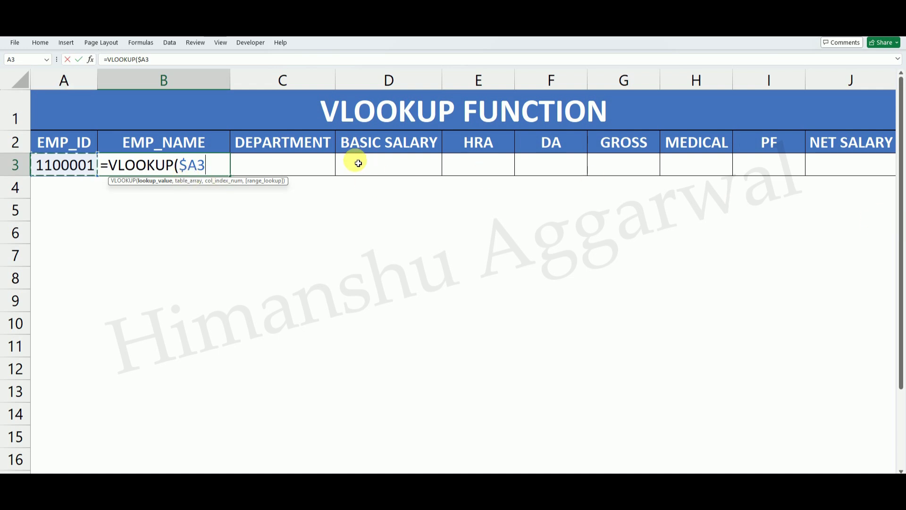
text(,)
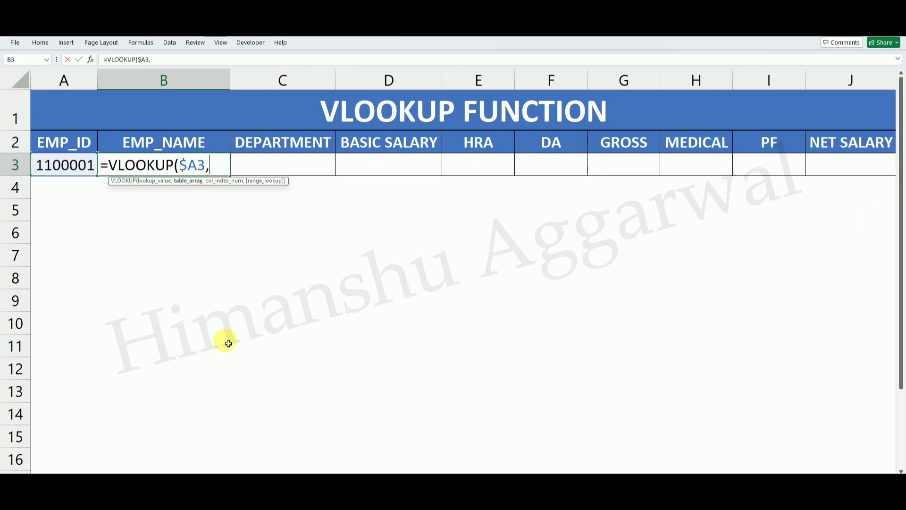
Complete the B3 formula with the locked Sheet7 columns $A:$J as table array, column index 2 and exact match FALSE
click(259, 472)
drag(57, 77, 593, 149)
drag(698, 481, 652, 481)
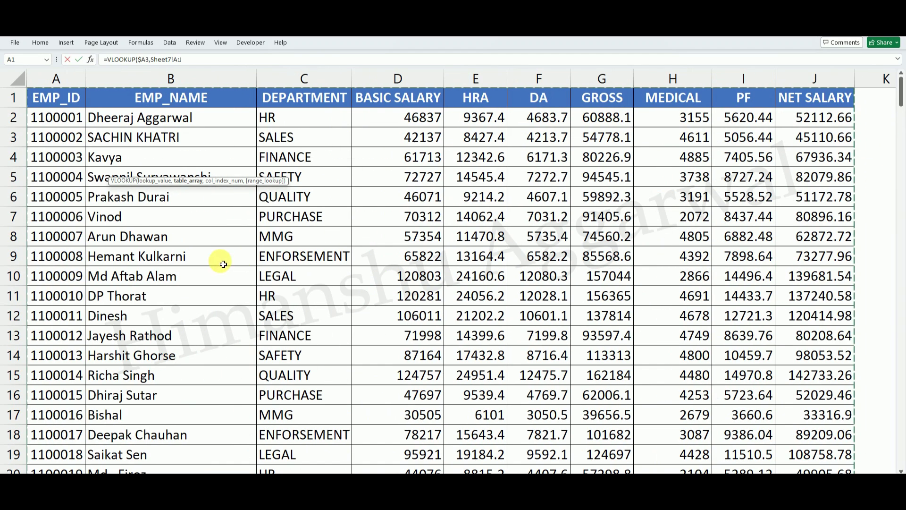
text(,)
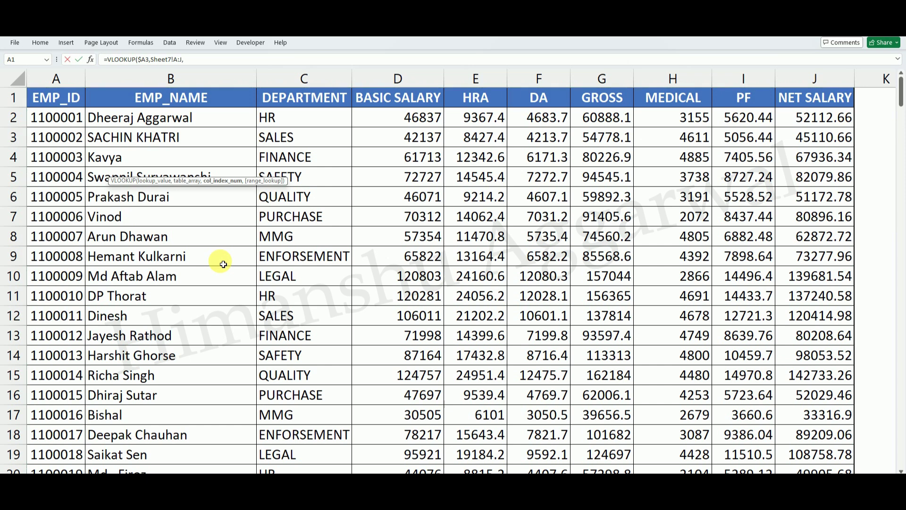
key(BackSpace)
click(182, 61)
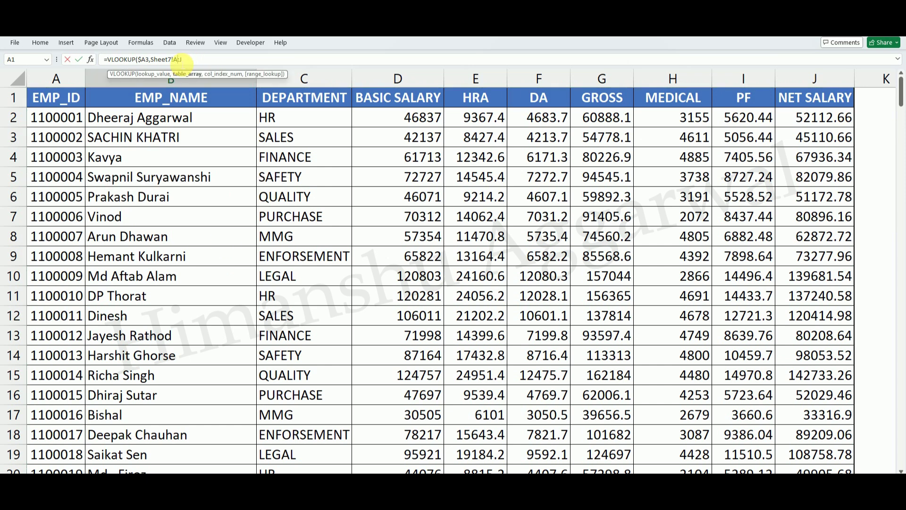
key(F4)
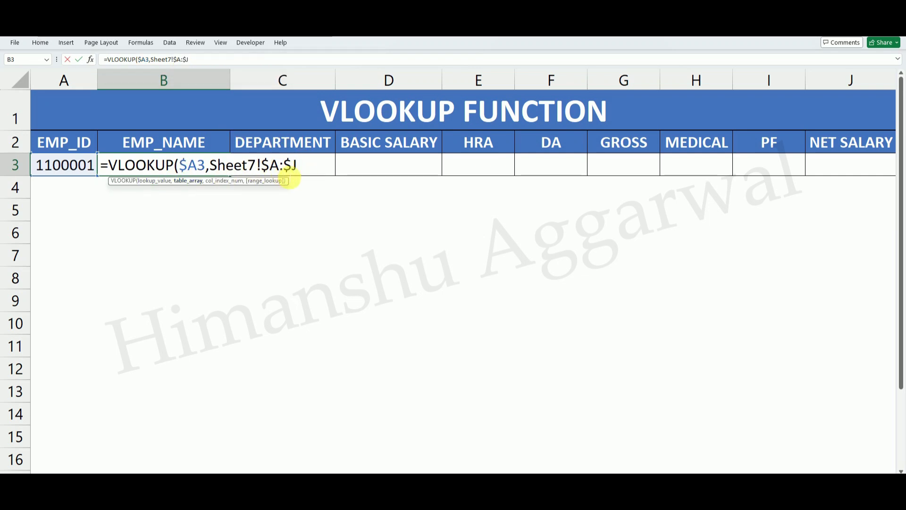
text(,2,FALSE)
key(Return)
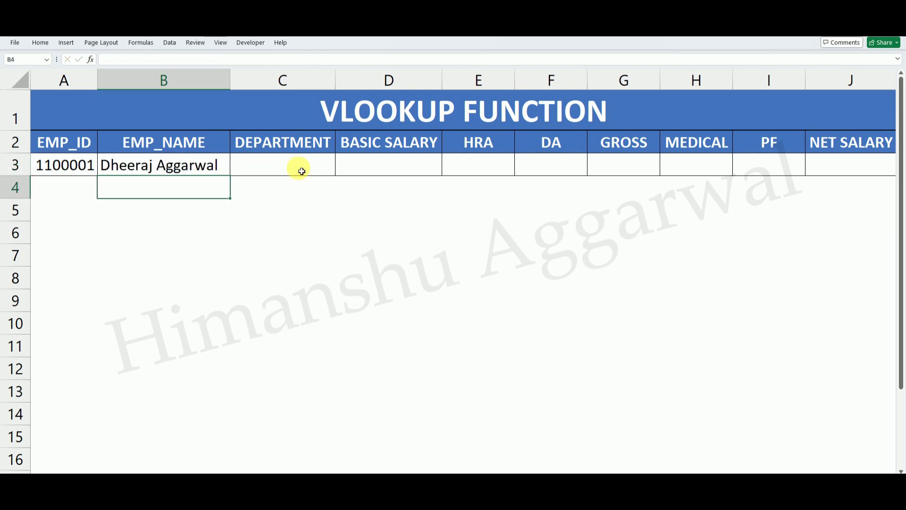
Fill the EMP_NAME formula from B3 across row 3 to the NET SALARY cell J3
click(210, 168)
drag(231, 176, 845, 195)
click(769, 210)
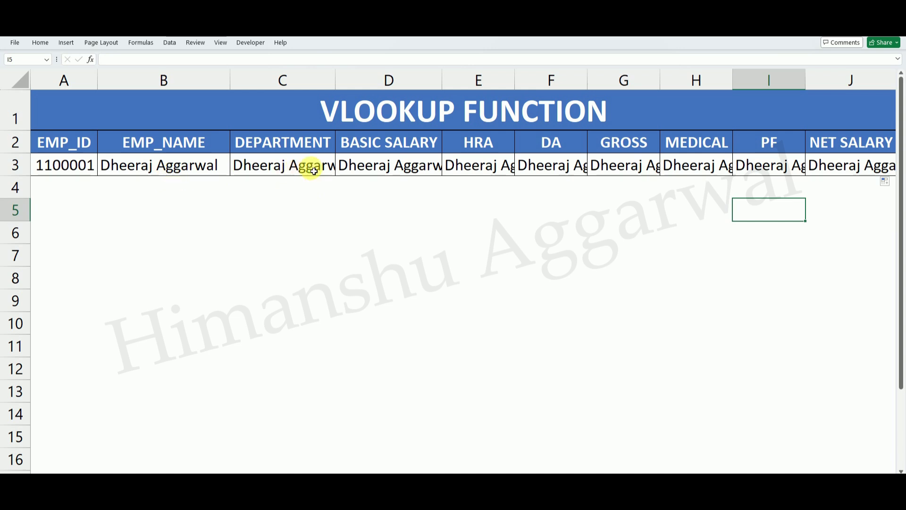
Compare the column index in the C3 and B3 formulas with the position of the DEPARTMENT column in Sheet7
click(151, 170)
double_click(250, 163)
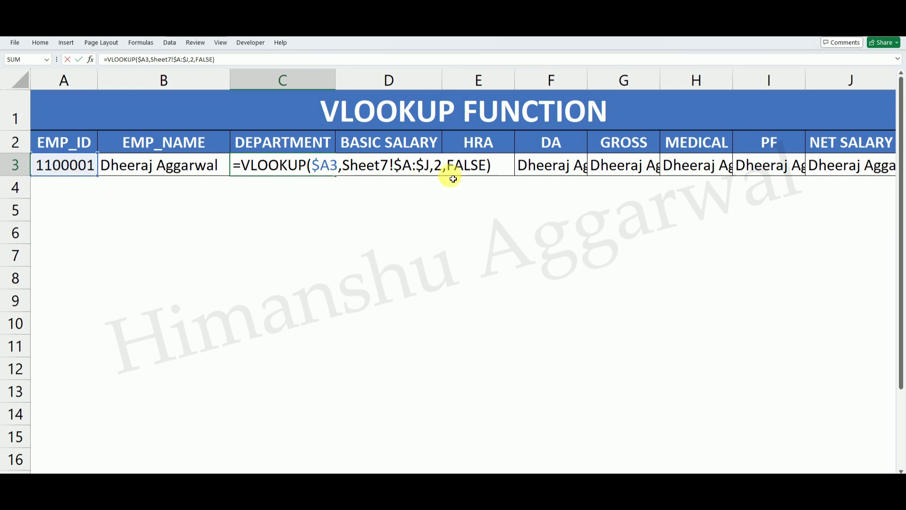
key(Return)
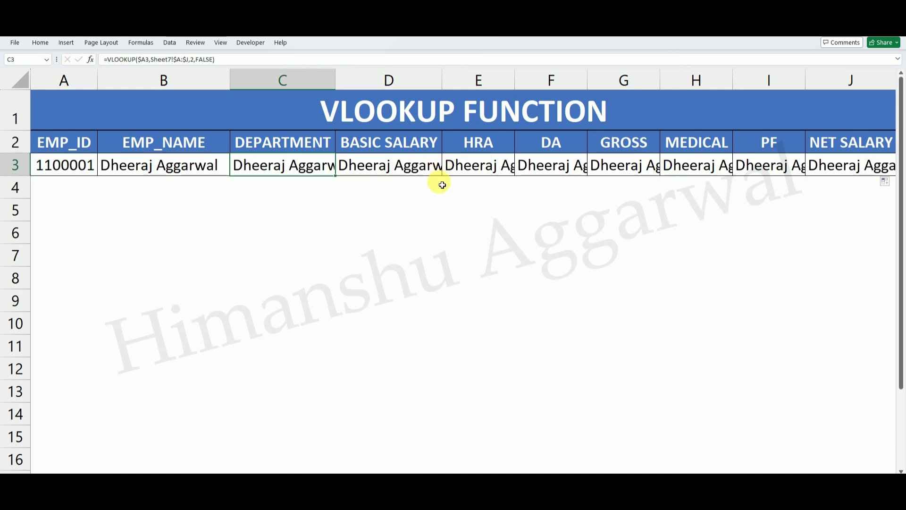
click(189, 168)
double_click(189, 168)
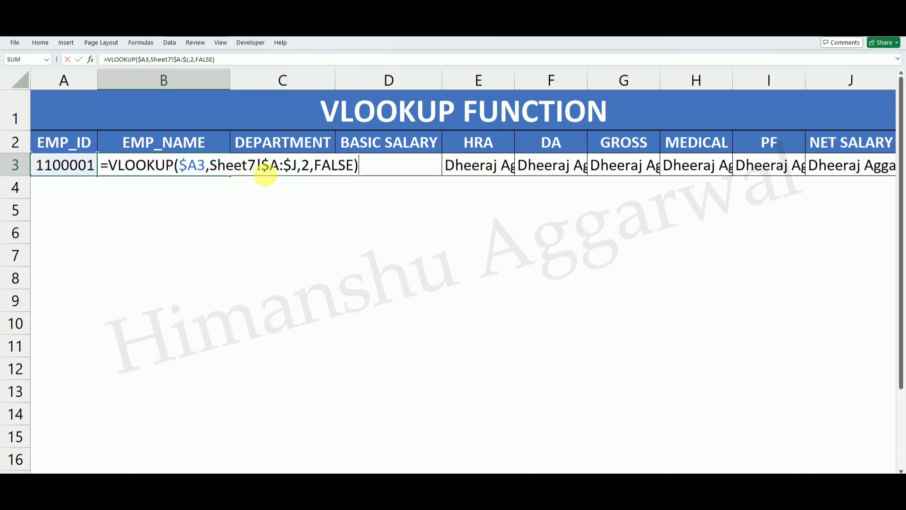
key(Escape)
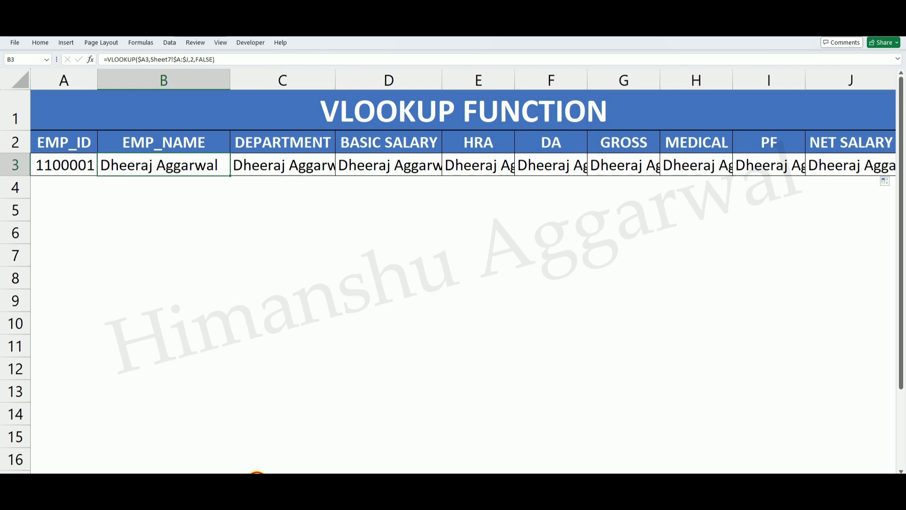
click(257, 482)
click(322, 104)
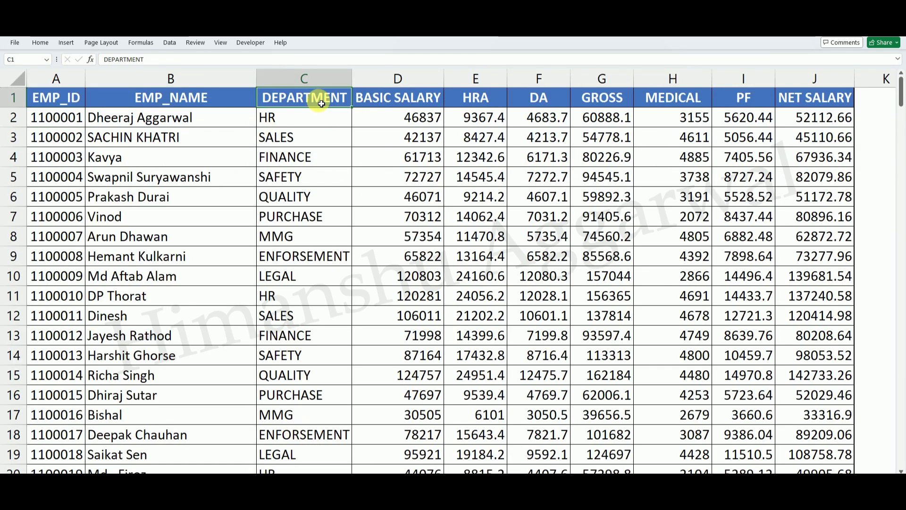
click(292, 479)
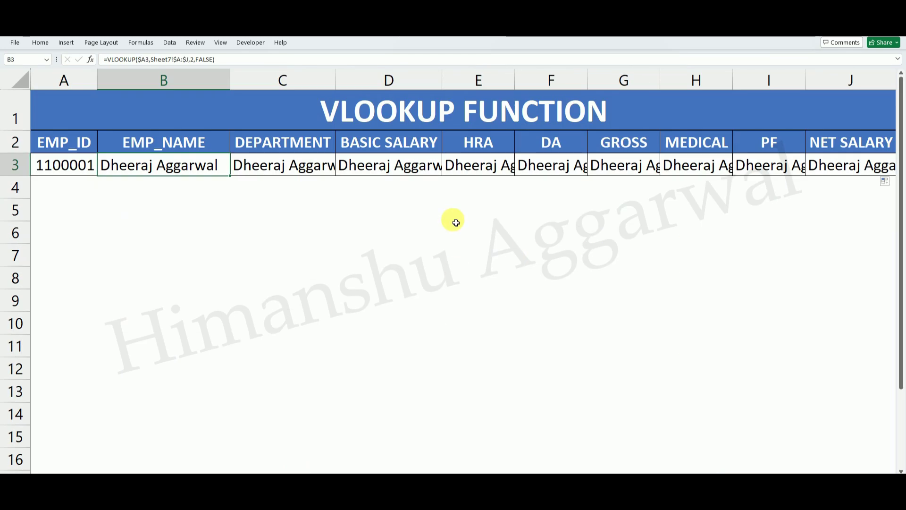
Clear the copied formulas from C3:J3, keeping the EMP_NAME formula in B3
drag(304, 168, 836, 173)
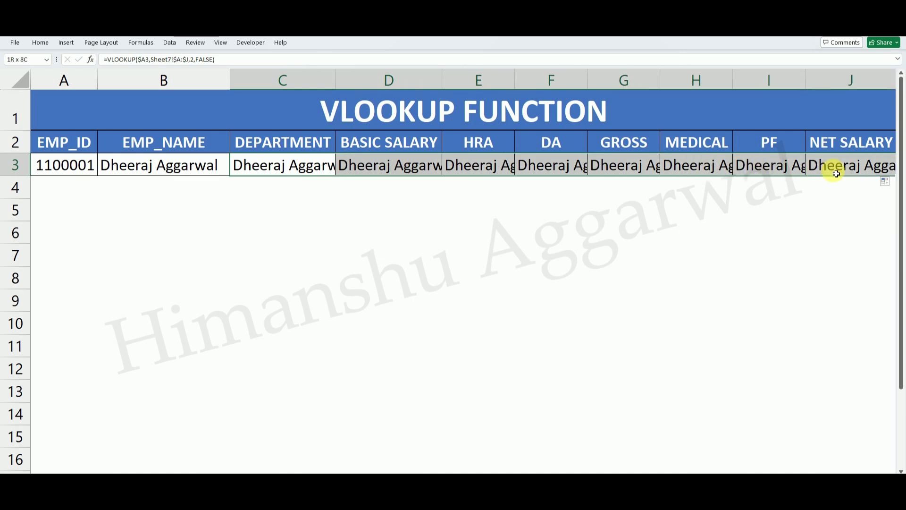
key(Delete)
Enter the test formula =COLUMN() without a reference in the empty cell B6
click(155, 229)
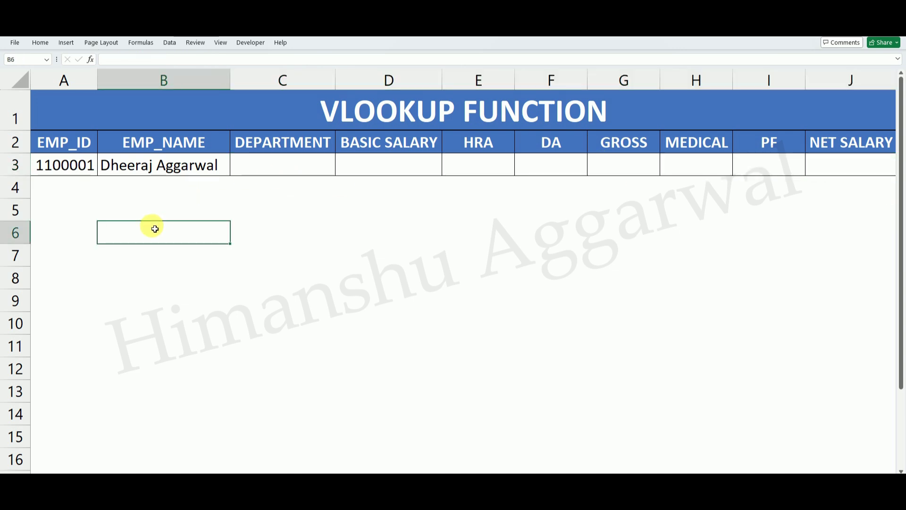
text(co)
text(col)
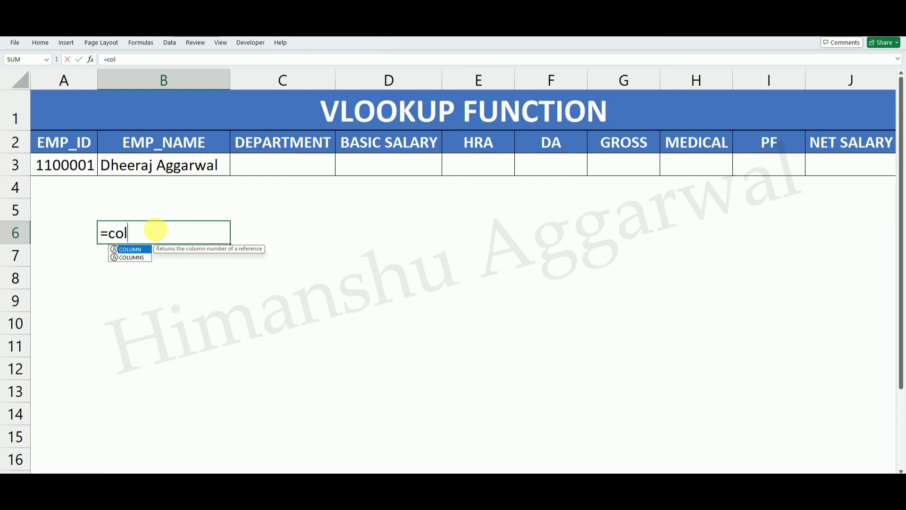
key(Tab)
key(BackSpace)
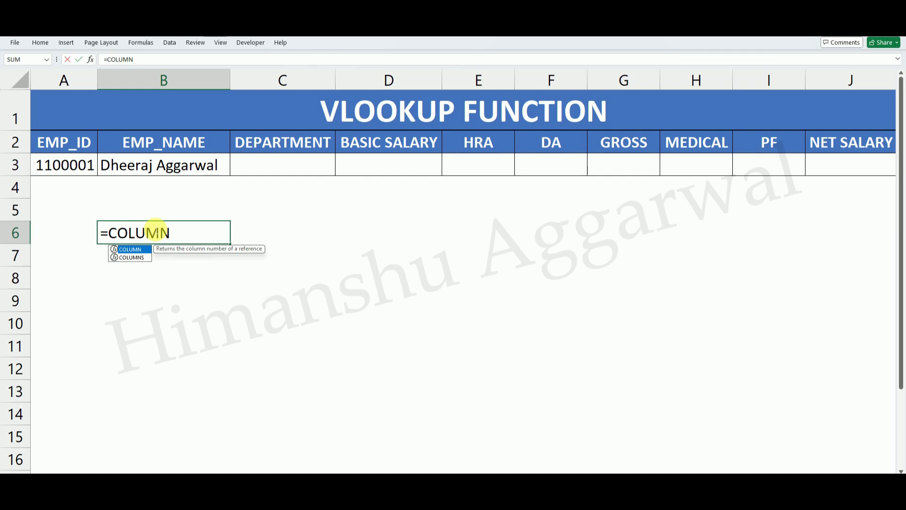
text(())
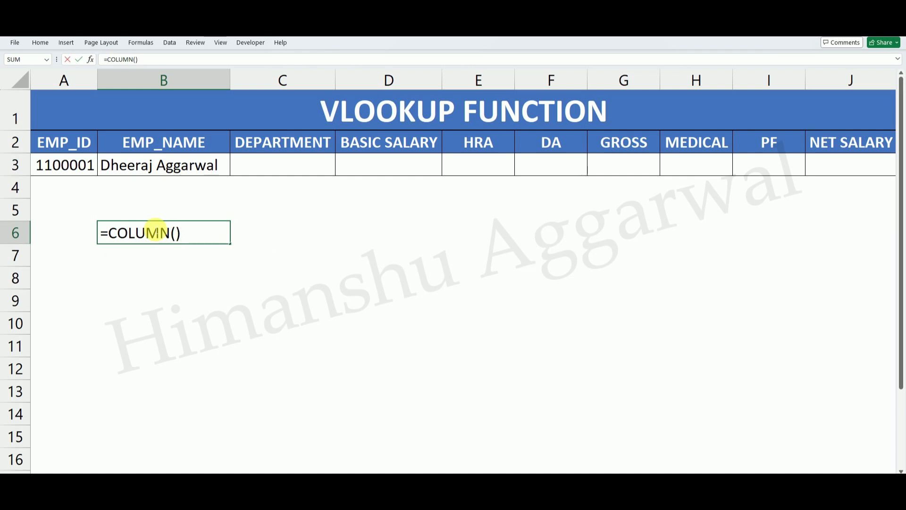
key(Return)
Fill the COLUMN test formula from B6 across to I6 and clear the test cells B6:I6
click(202, 236)
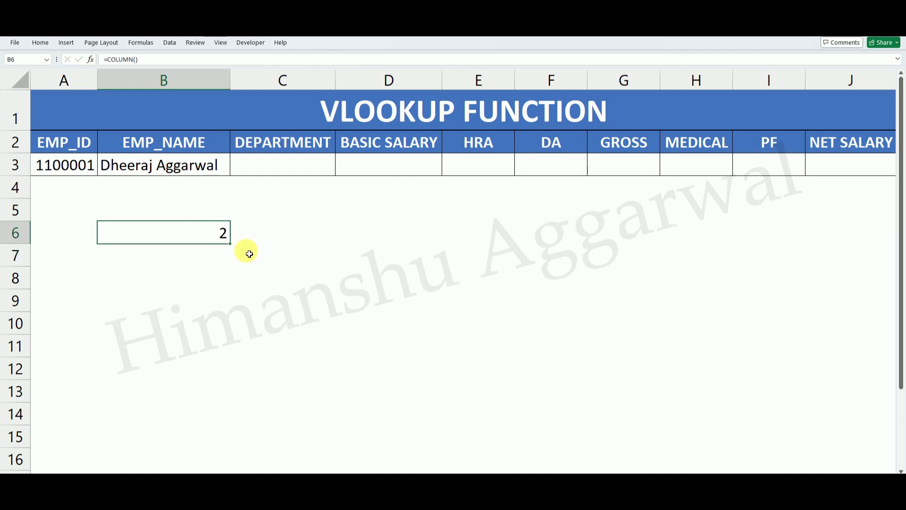
drag(234, 246, 766, 284)
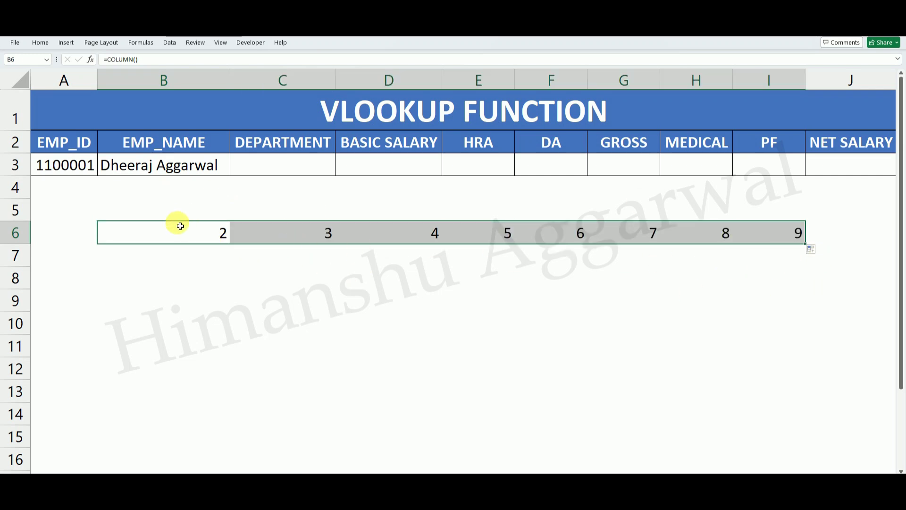
key(Delete)
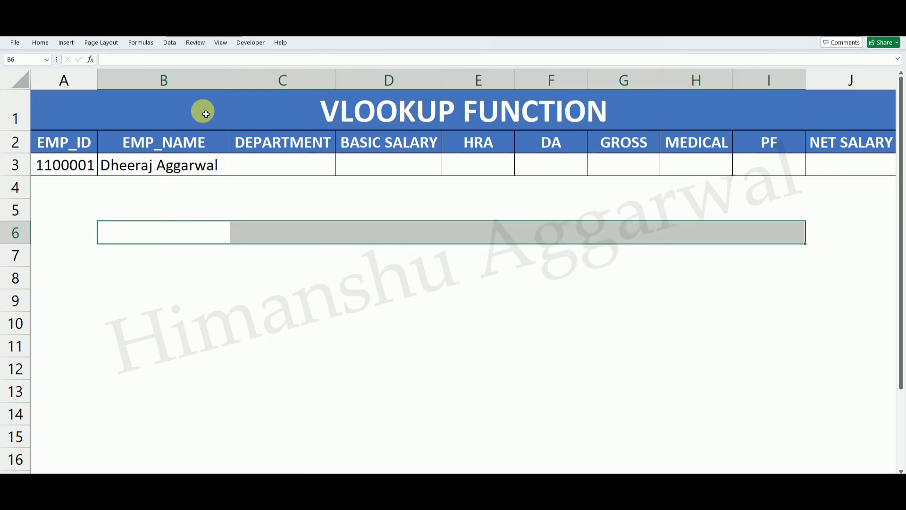
Replace the fixed column index 2 in the B3 VLOOKUP formula with the COLUMN() function
click(195, 162)
double_click(194, 161)
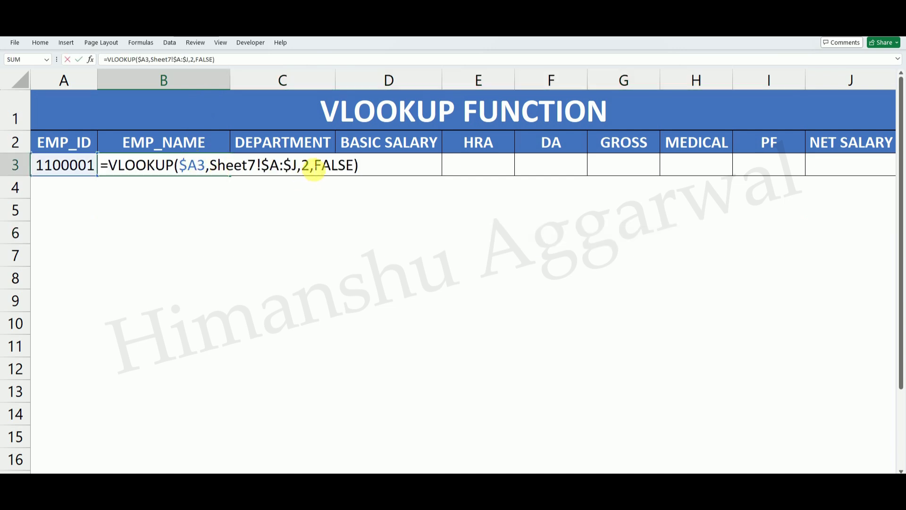
click(309, 166)
key(BackSpace)
text(cou)
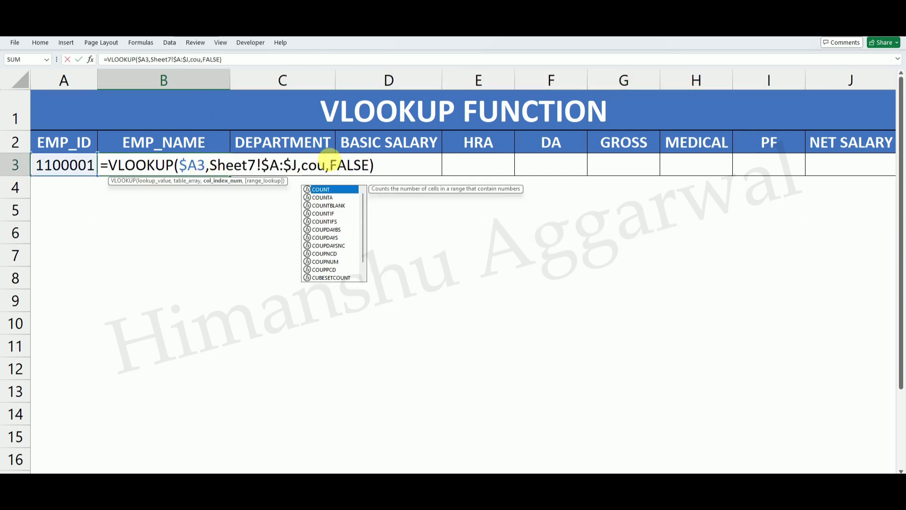
key(Down)
key(BackSpace)
text(l)
key(Tab)
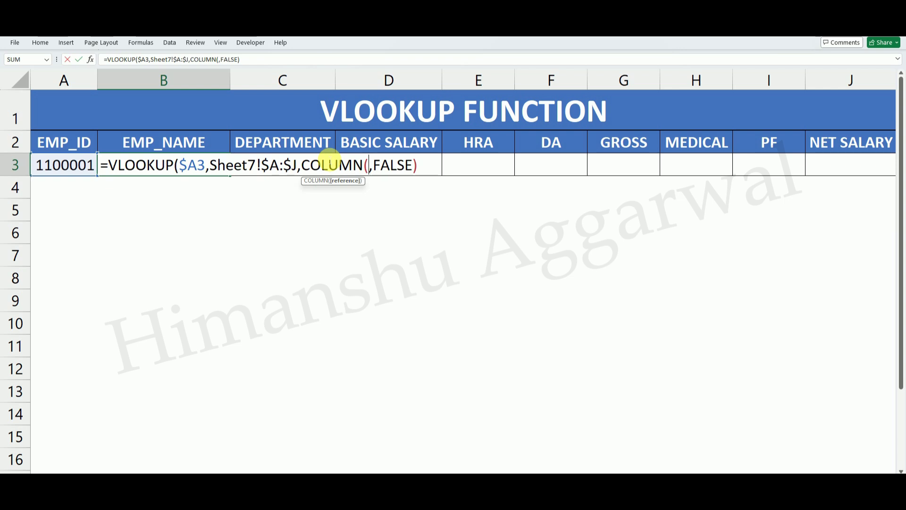
text())
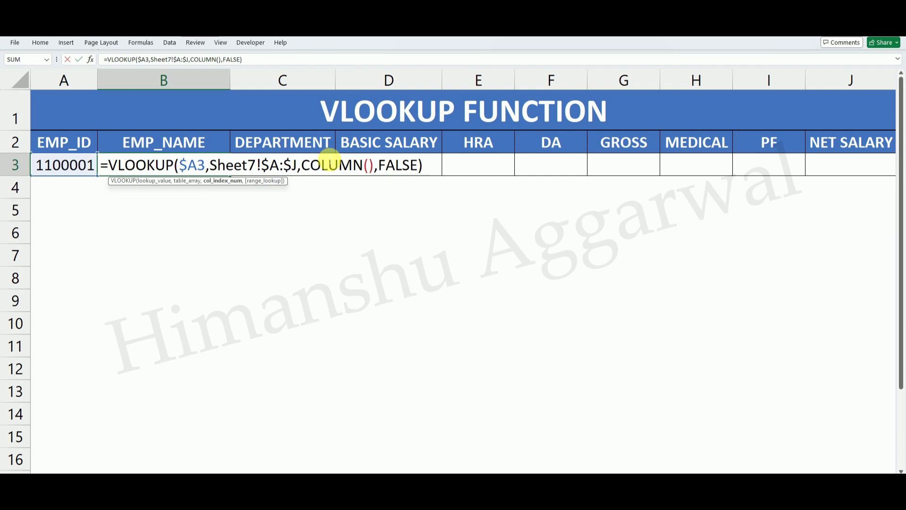
key(Return)
Fill the VLOOKUP formula with COLUMN() from B3 across row 3 to the NET SALARY cell J3
click(226, 168)
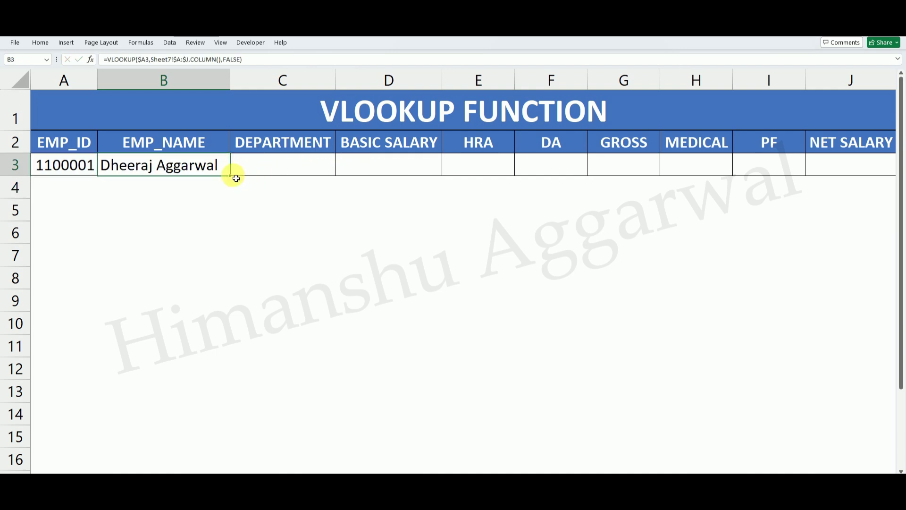
drag(235, 179, 867, 213)
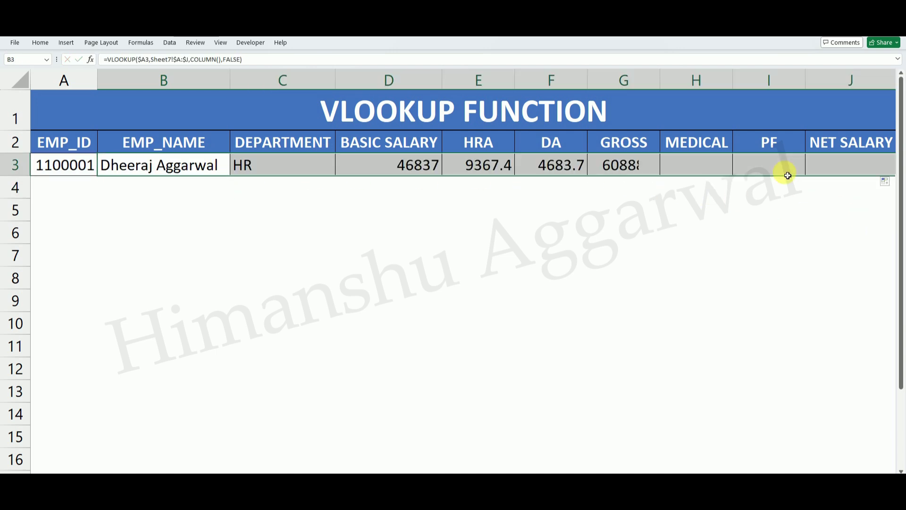
Check the filled VLOOKUP results across row 3 and compare them with the employee's record in Sheet7
click(338, 239)
click(203, 170)
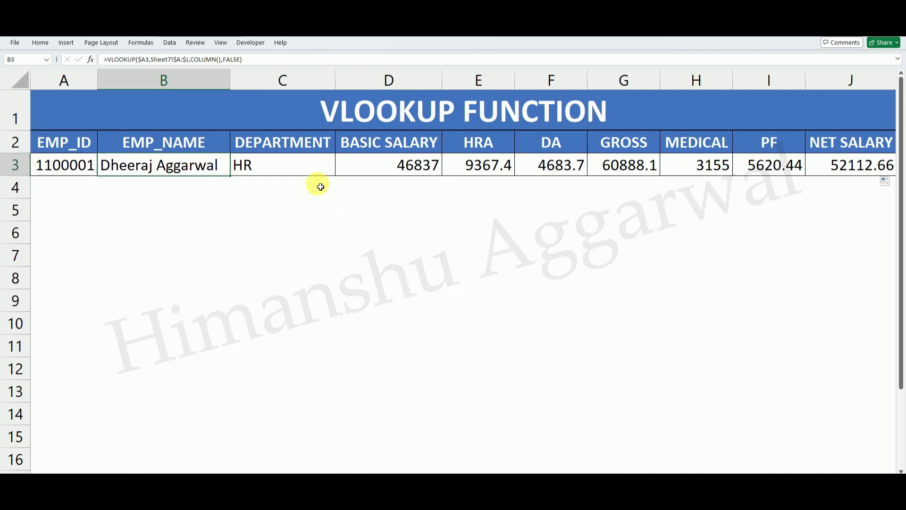
click(314, 182)
click(307, 171)
click(427, 171)
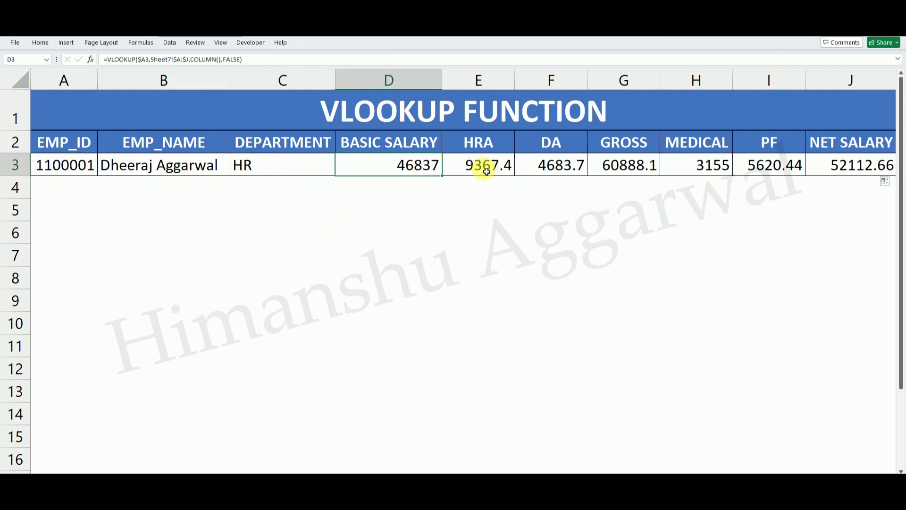
click(482, 168)
click(677, 168)
click(858, 170)
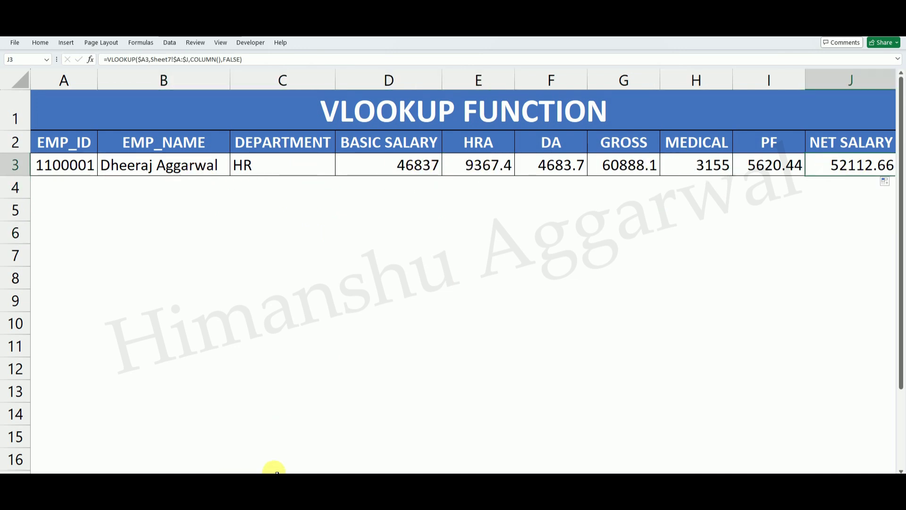
click(266, 480)
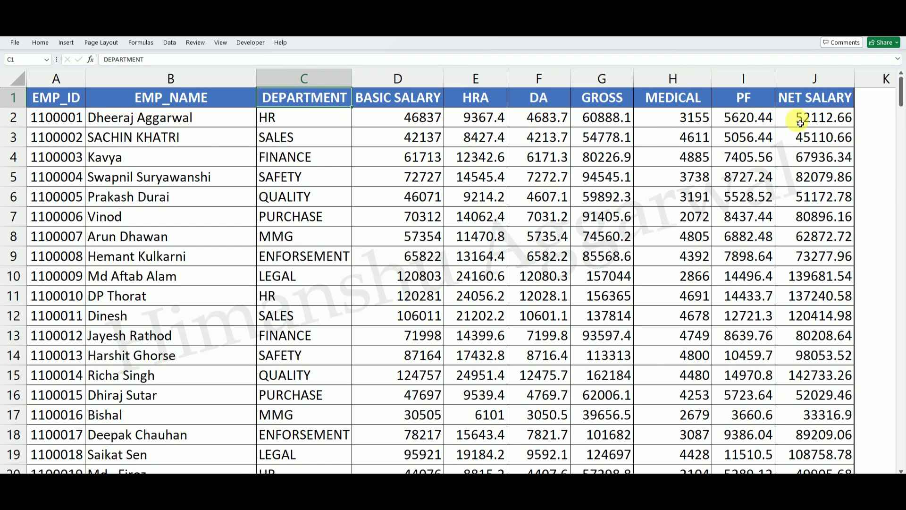
click(304, 470)
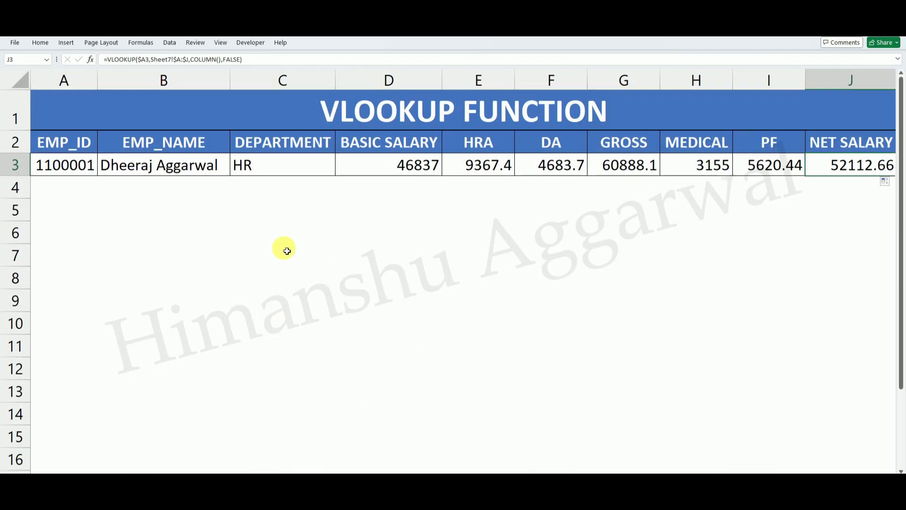
Change the last digit of the employee ID in A3 to 5
click(170, 231)
double_click(91, 168)
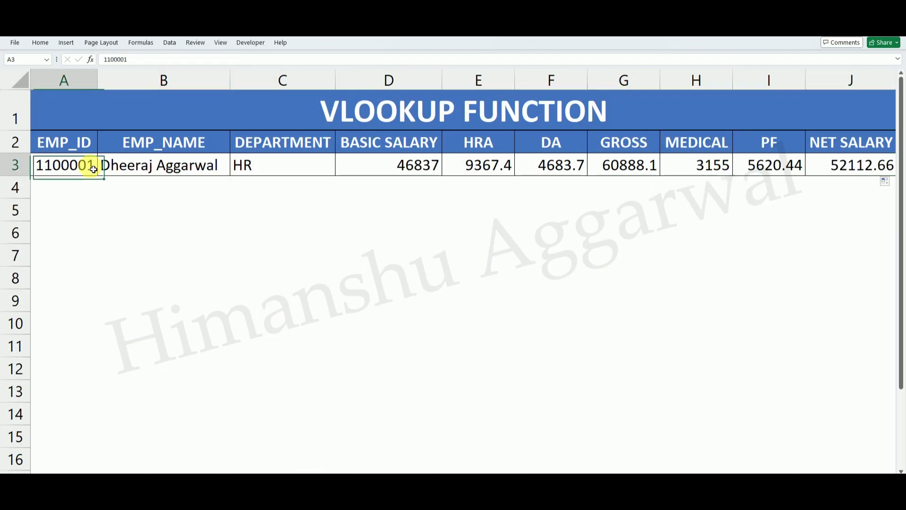
key(BackSpace)
text(5)
key(Return)
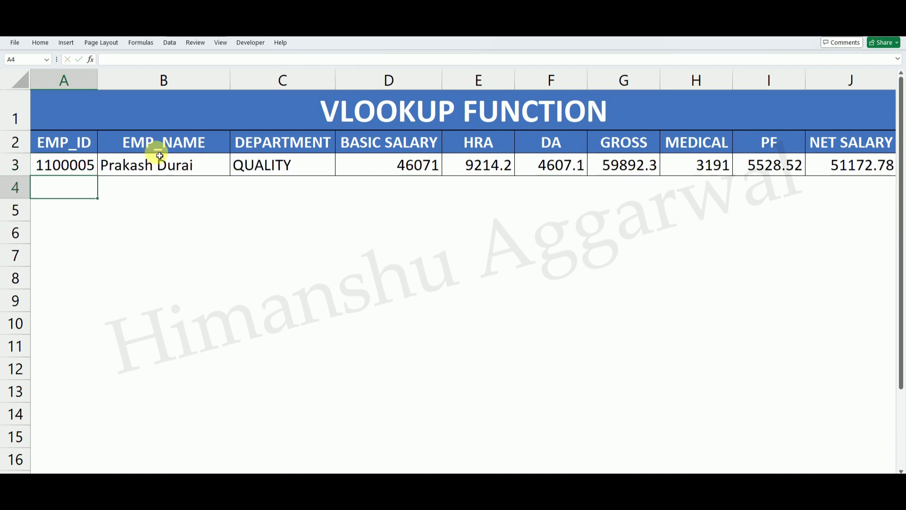
Compare the details in row 3 with the matching Sheet7 record and review the VLOOKUP formula in B3
click(125, 172)
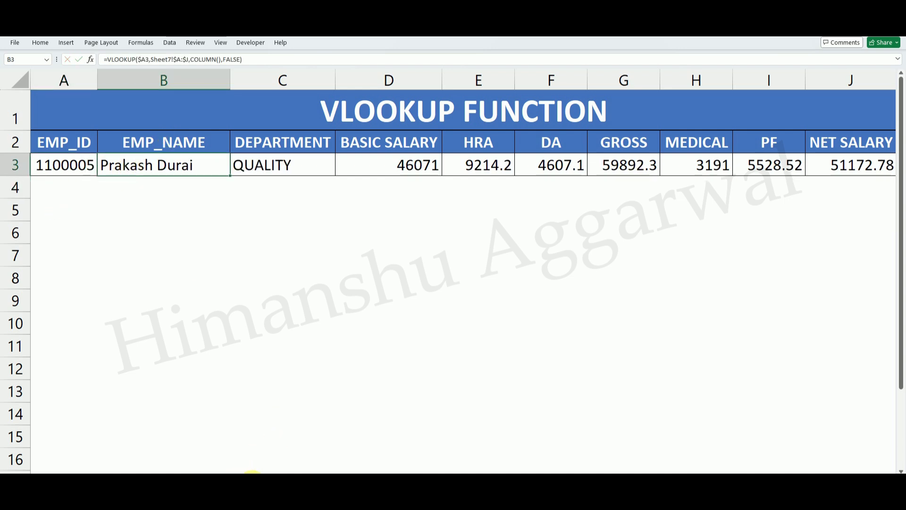
click(251, 471)
click(113, 196)
click(302, 197)
click(295, 472)
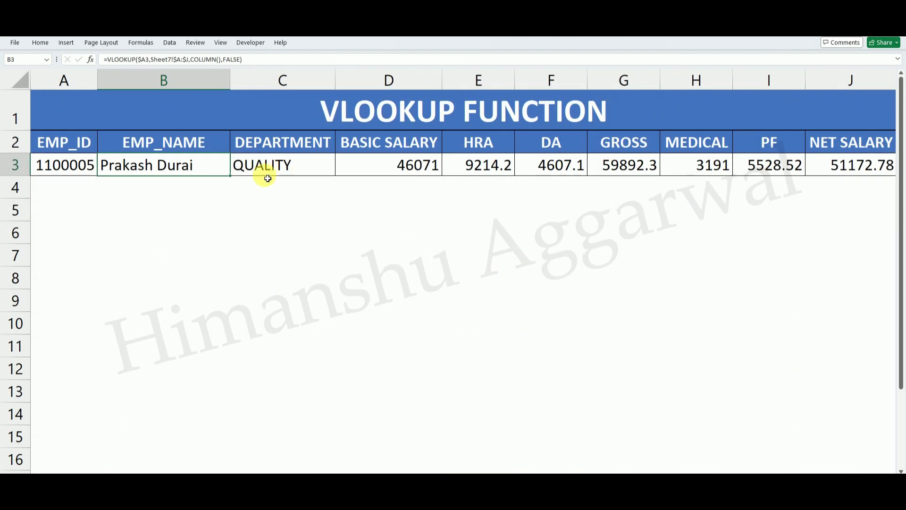
click(879, 165)
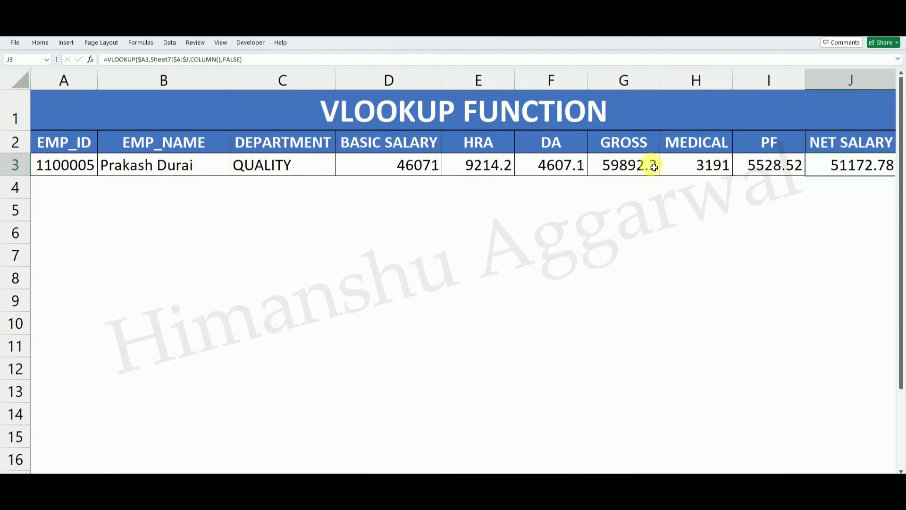
click(188, 207)
click(182, 169)
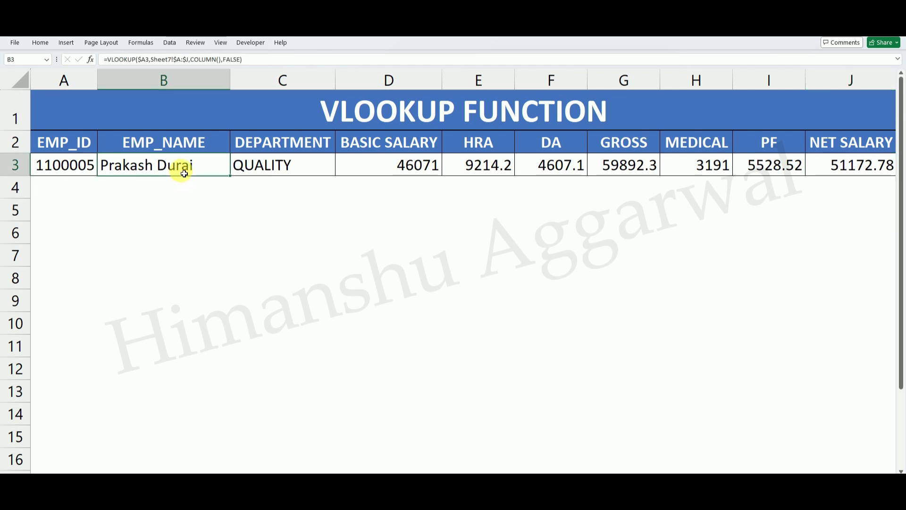
double_click(182, 169)
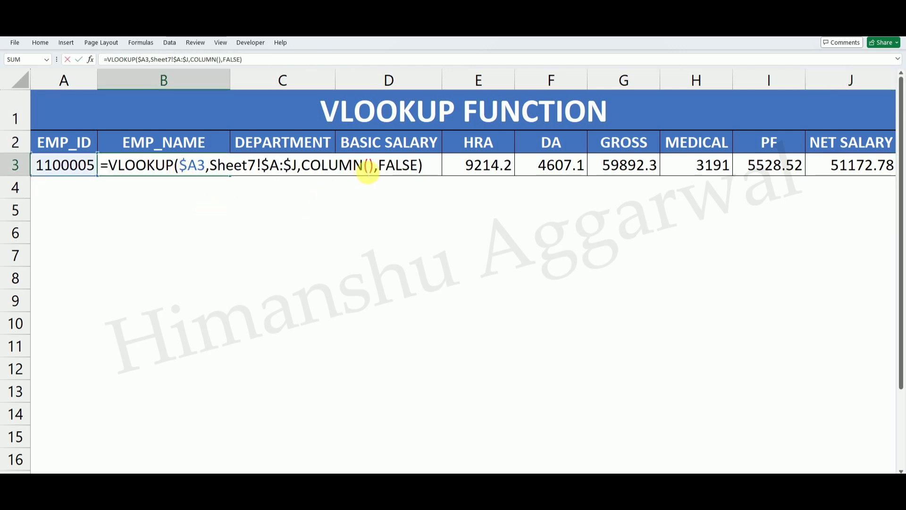
key(Return)
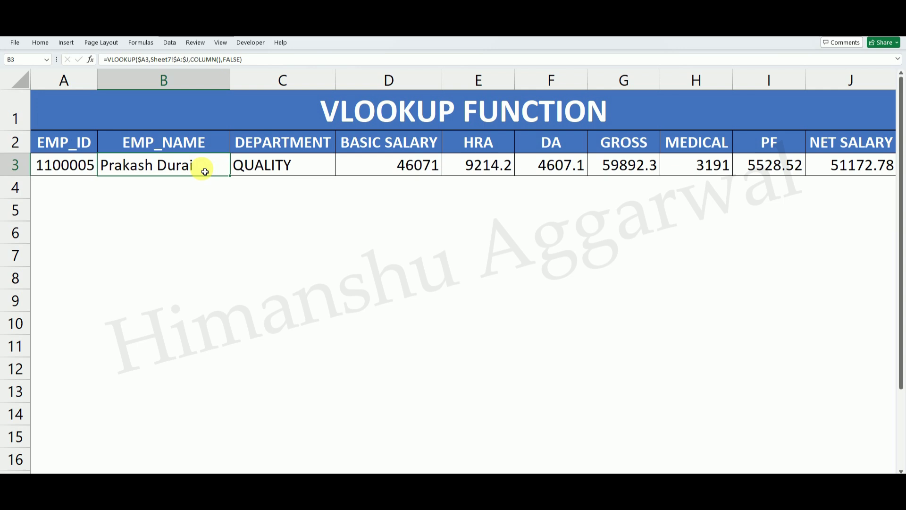
Start a MATCH formula in B5 with the EMP_NAME header as lookup value, column-locked as $B2
click(188, 211)
text(=MA)
key(Tab)
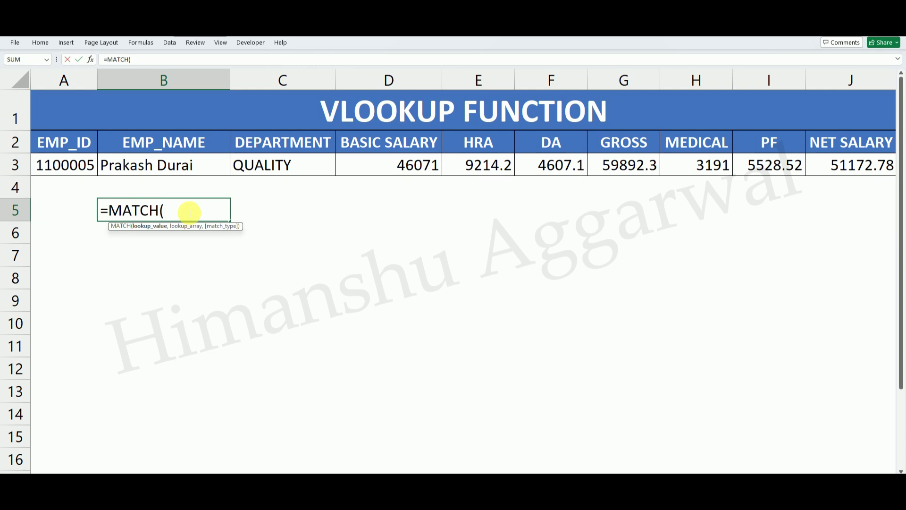
key(Up)
key(Up)
key(Up)
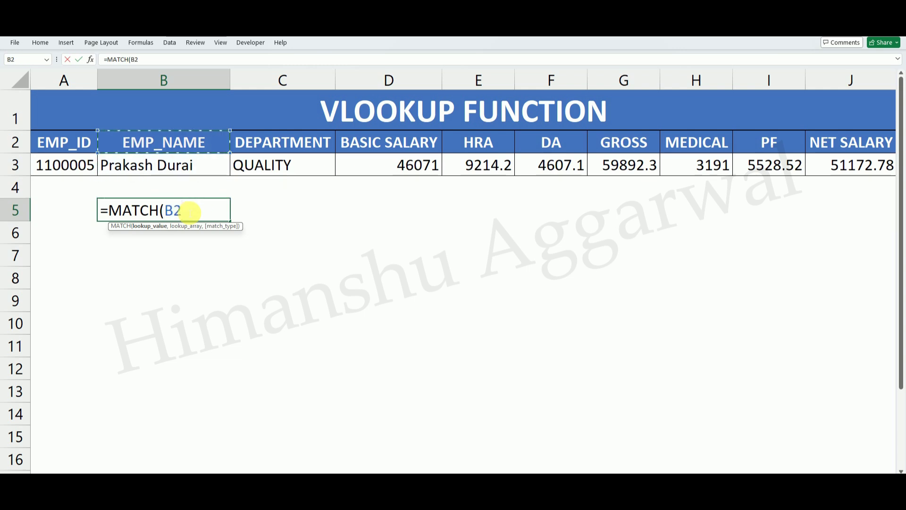
text(,)
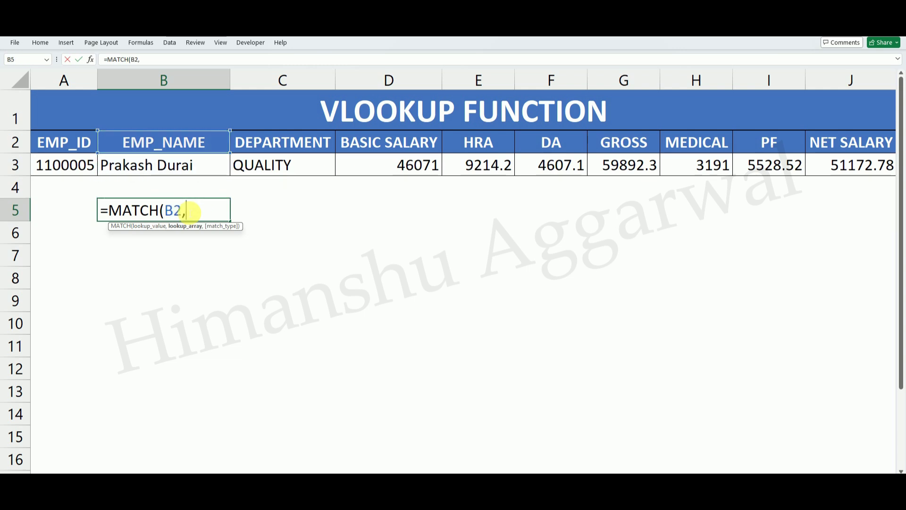
key(BackSpace)
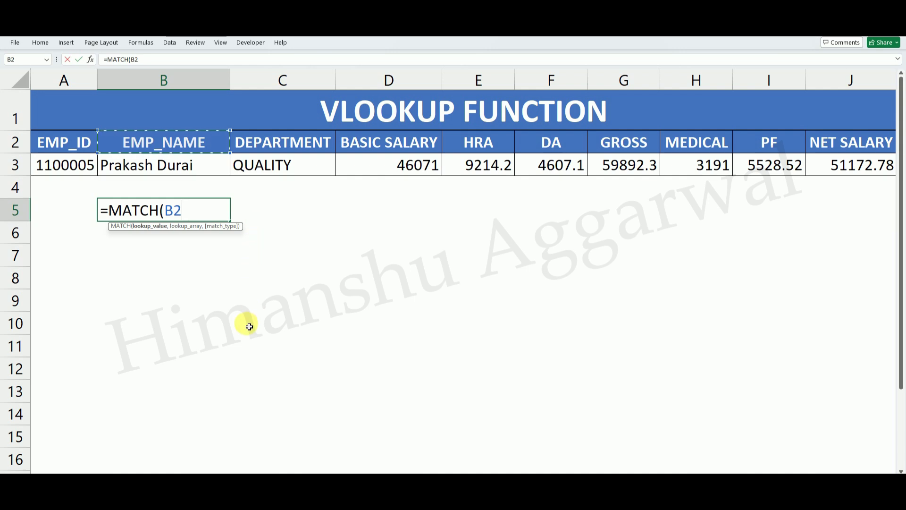
key(F4)
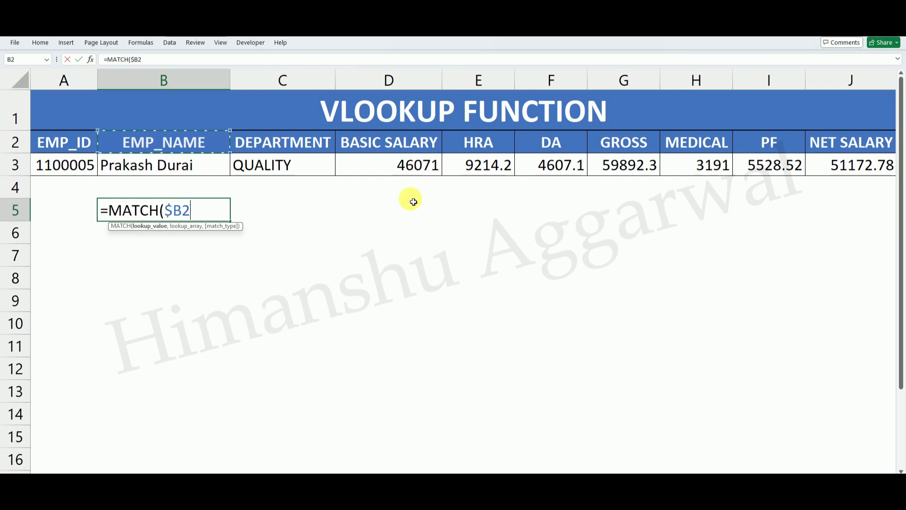
text(,)
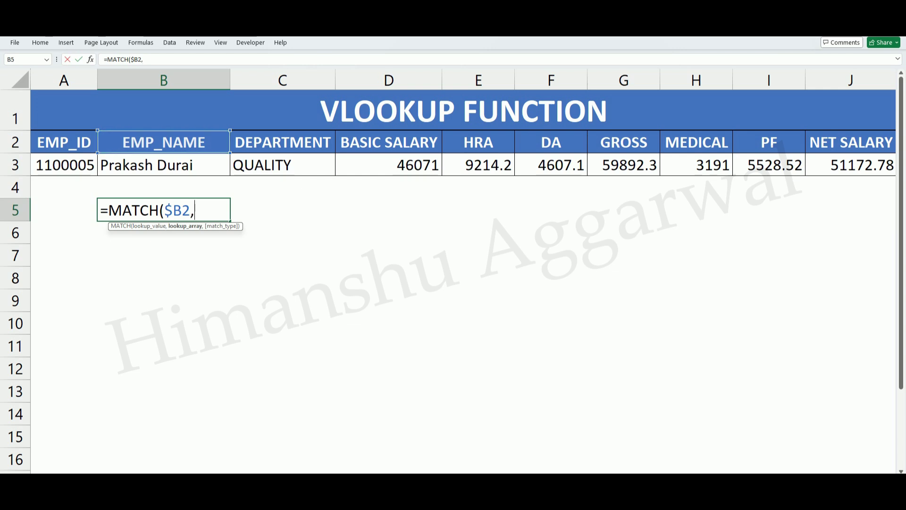
Complete the B5 MATCH formula with the Sheet7 header range $A$1:$J$1 as lookup array and match type 0
key(ctrl+Page_Up)
drag(63, 98, 807, 106)
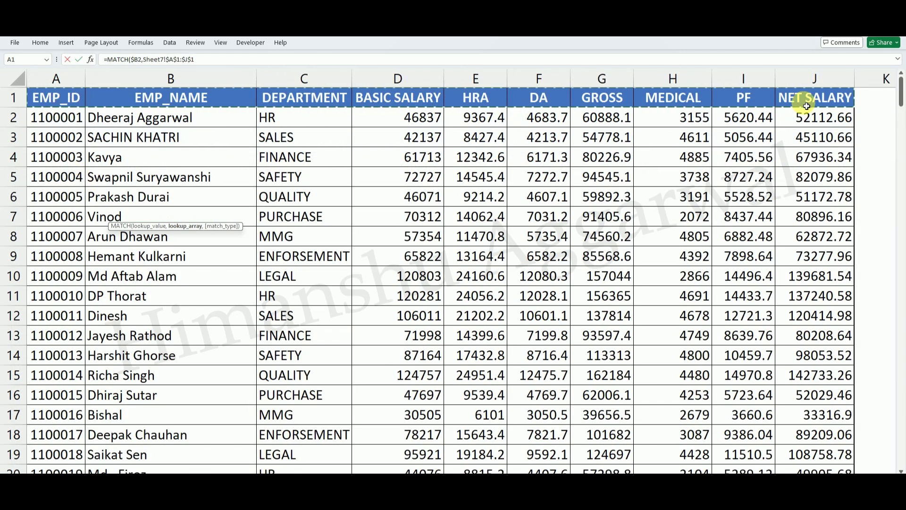
text(,)
key(Down)
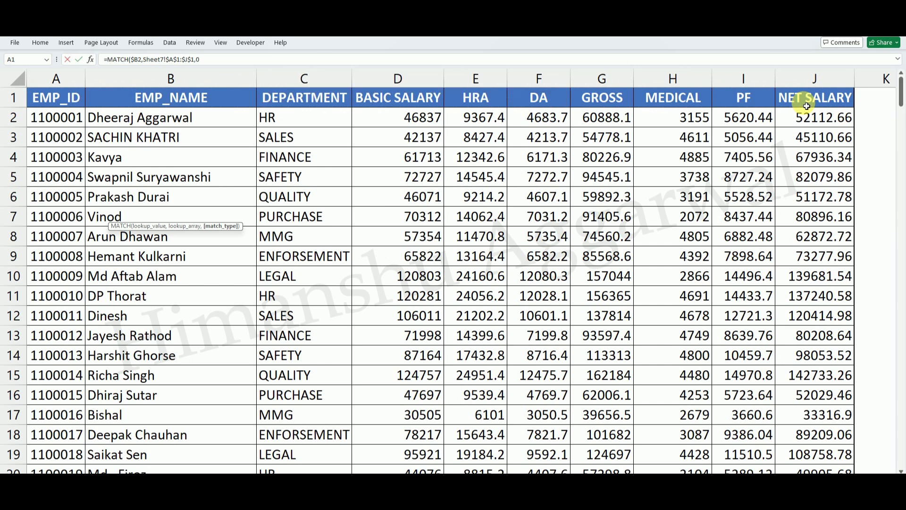
key(Return)
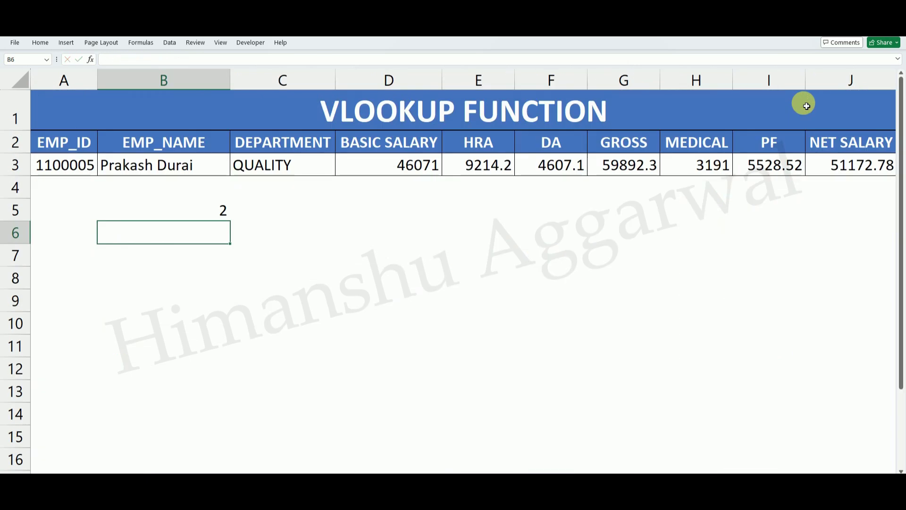
Fill the MATCH formula with the locked $B2 reference from B5 across to J5 and check the filled cells
click(151, 144)
click(206, 213)
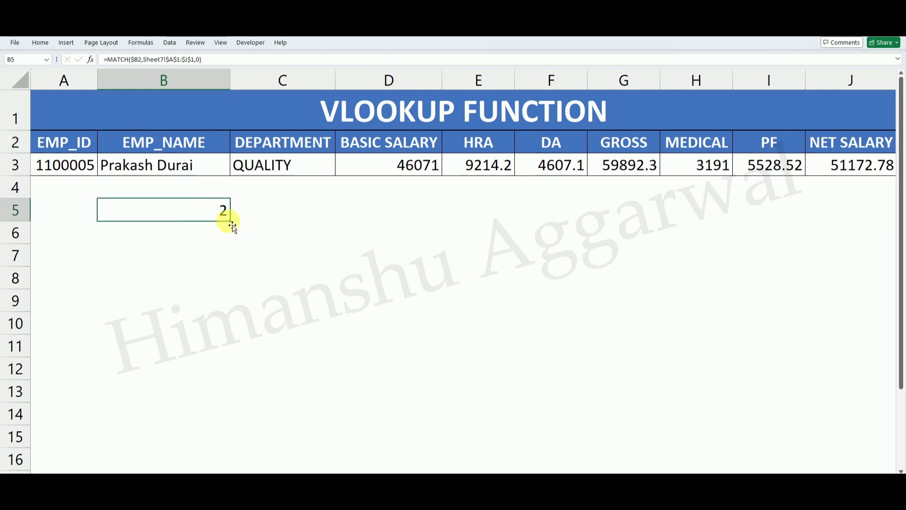
drag(234, 226, 856, 251)
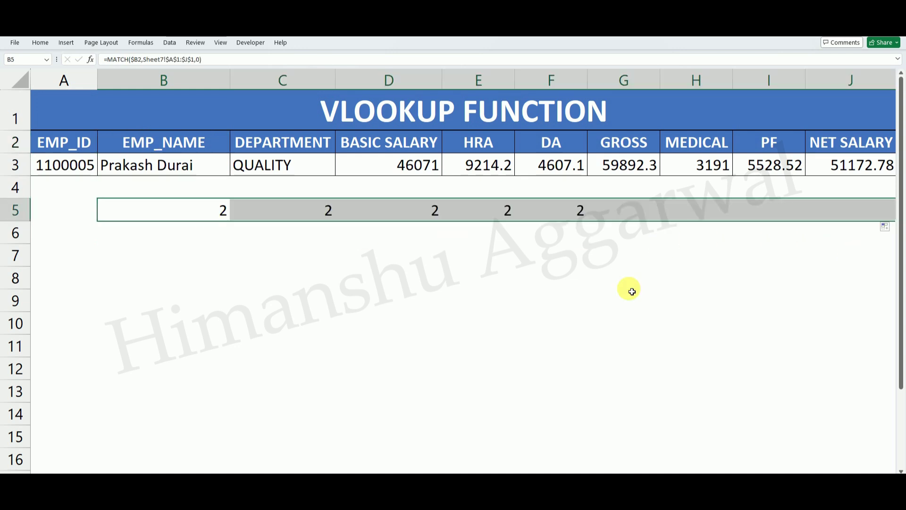
click(478, 300)
click(293, 211)
click(218, 214)
click(291, 213)
click(203, 215)
Remove the column lock from the $B2 lookup value in the B5 MATCH formula so that it reads B2
double_click(188, 217)
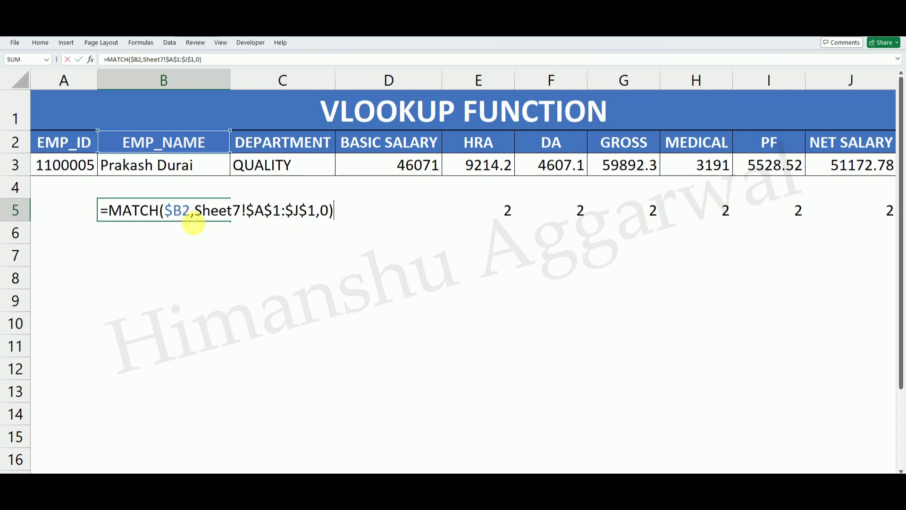
click(177, 214)
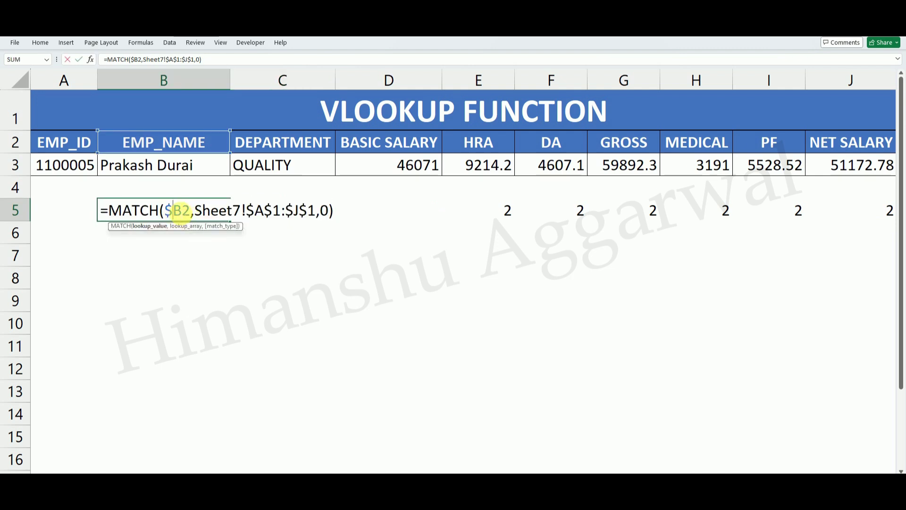
key(BackSpace)
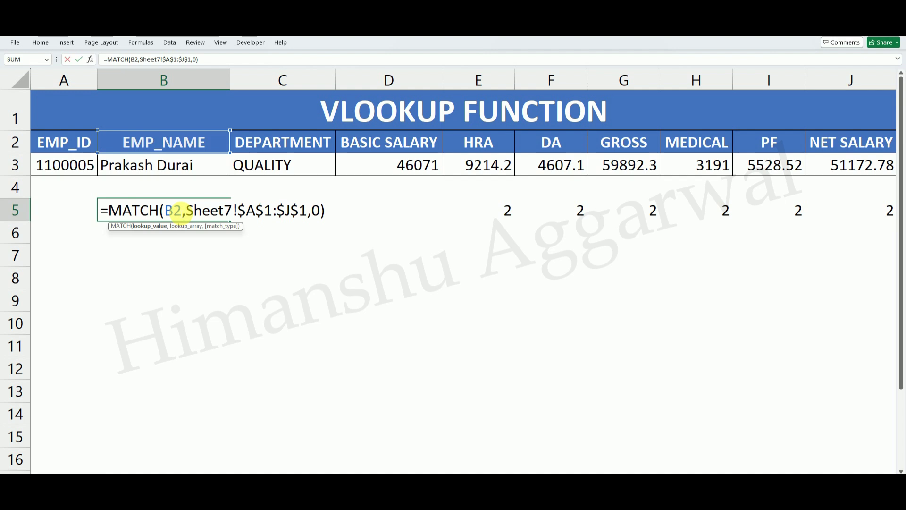
key(Return)
Fill the MATCH formula with the relative B2 reference from B5 across row 5 to J5
click(191, 217)
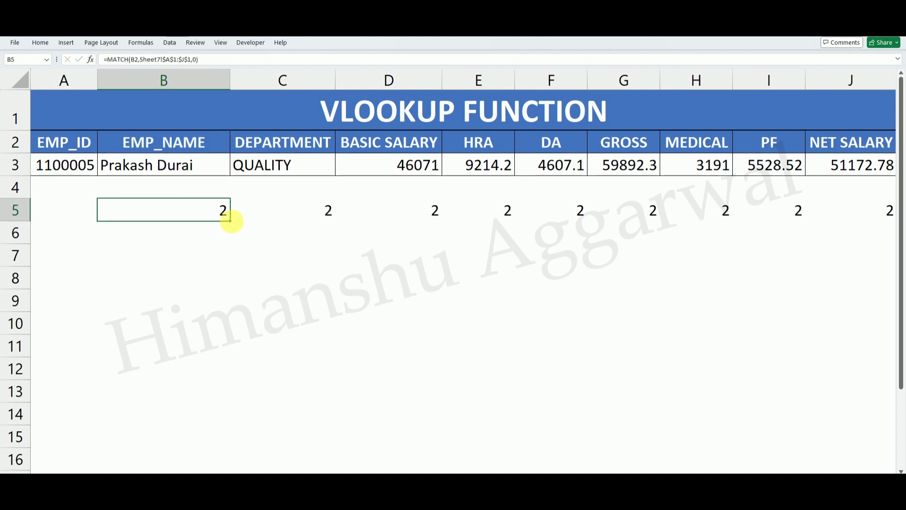
drag(233, 224, 798, 228)
click(624, 300)
Review the B5 MATCH formula and compare the row 2 headers with the column positions returned in row 5
double_click(217, 209)
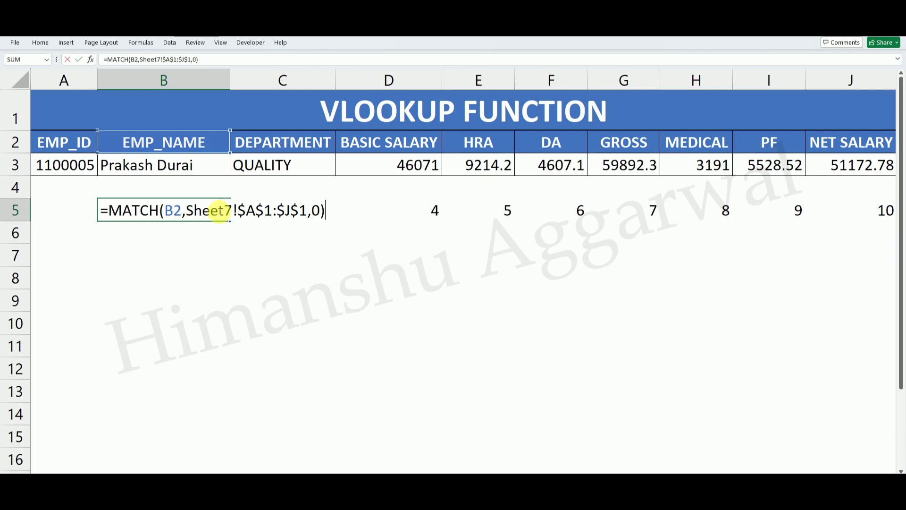
click(167, 210)
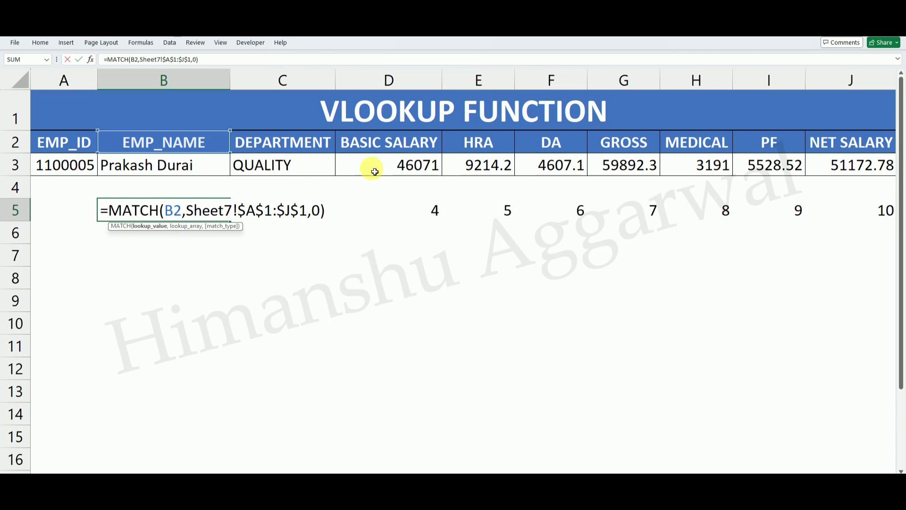
key(Escape)
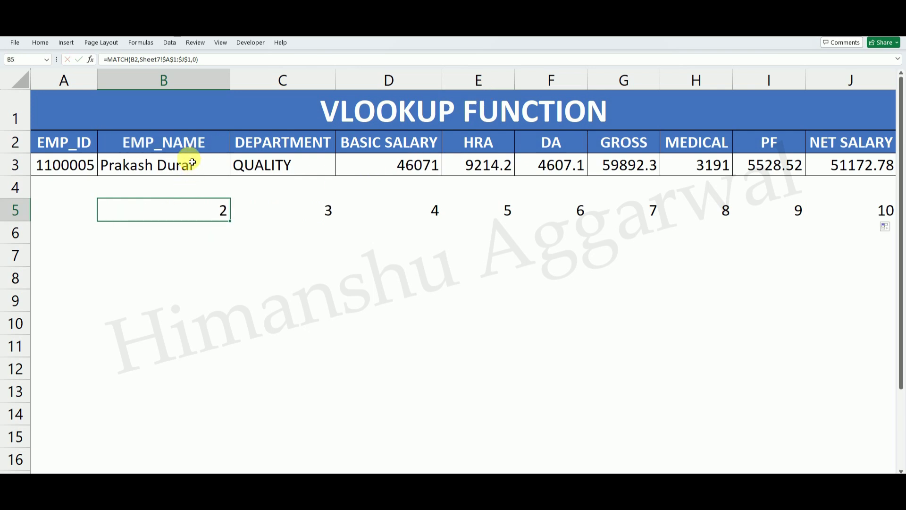
click(175, 145)
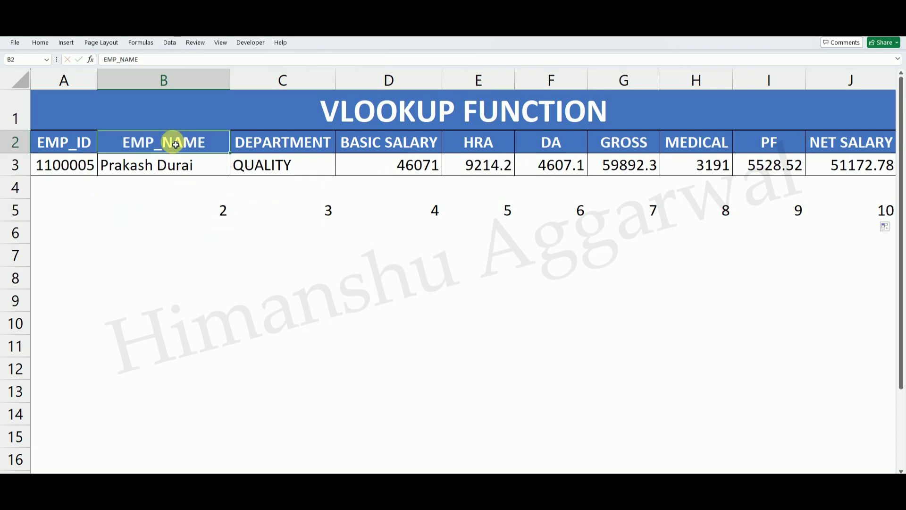
click(285, 144)
click(407, 143)
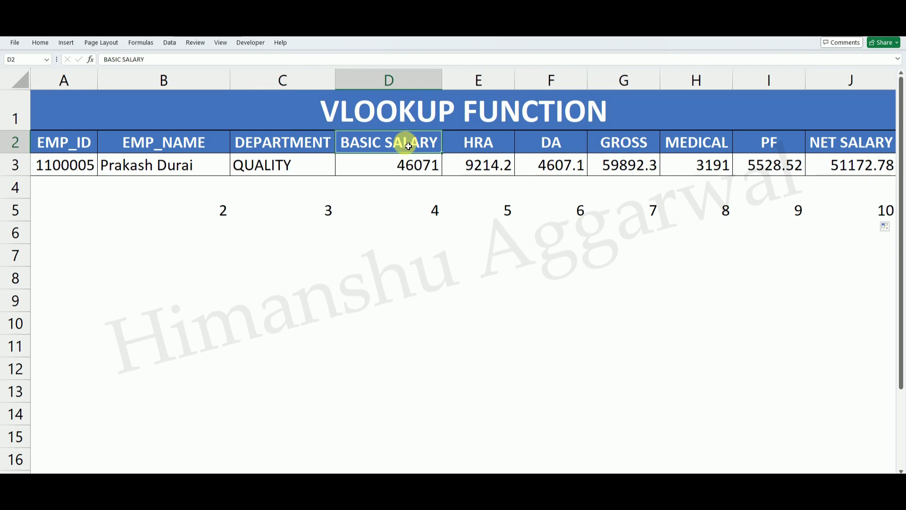
click(228, 217)
click(322, 218)
click(416, 218)
click(572, 213)
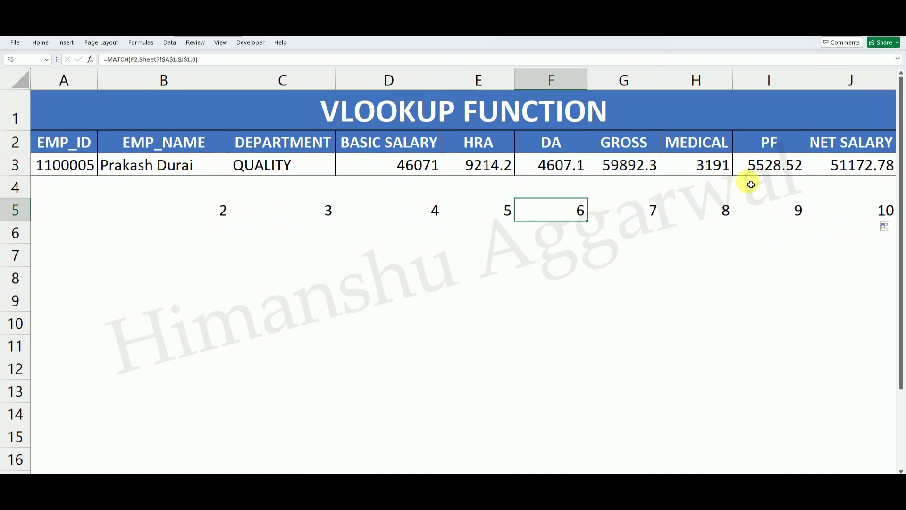
Compare the VLOOKUP formula with COLUMN() in B3 against the MATCH formula in B5
click(177, 165)
key(F2)
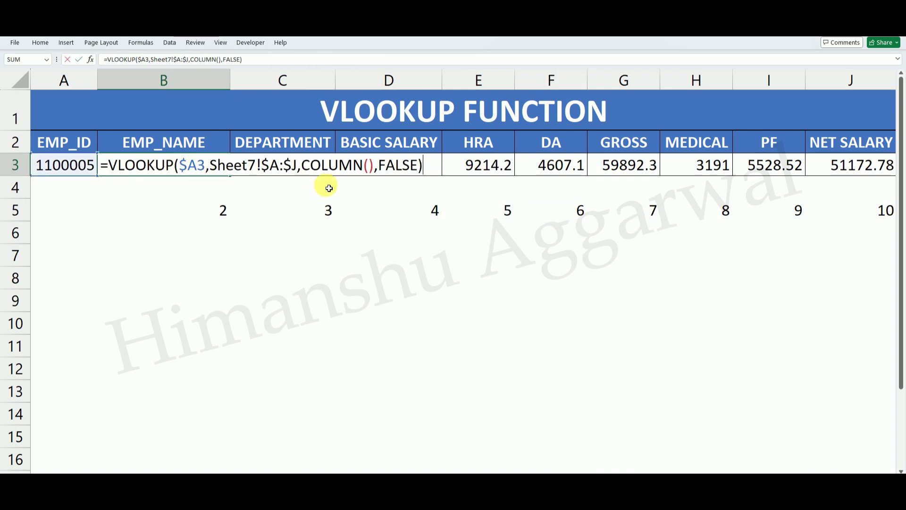
key(Escape)
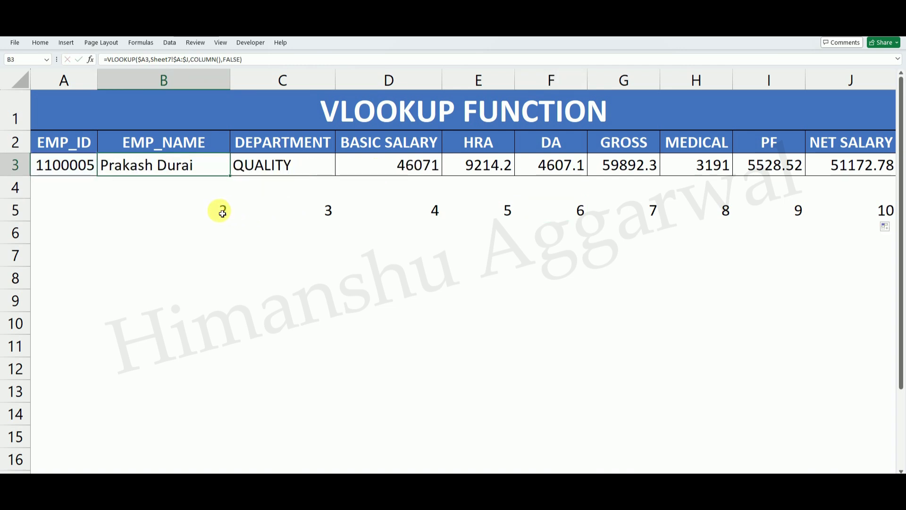
click(222, 209)
key(F2)
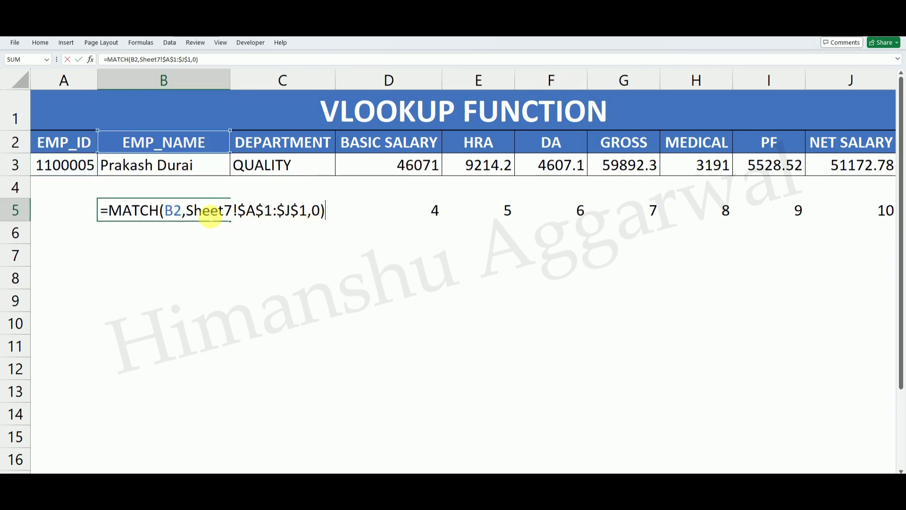
key(Escape)
click(187, 169)
key(F2)
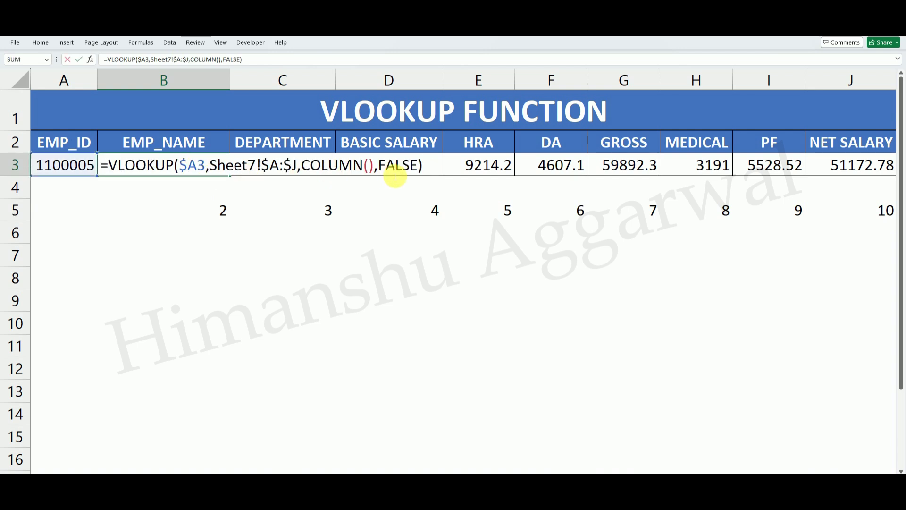
key(Escape)
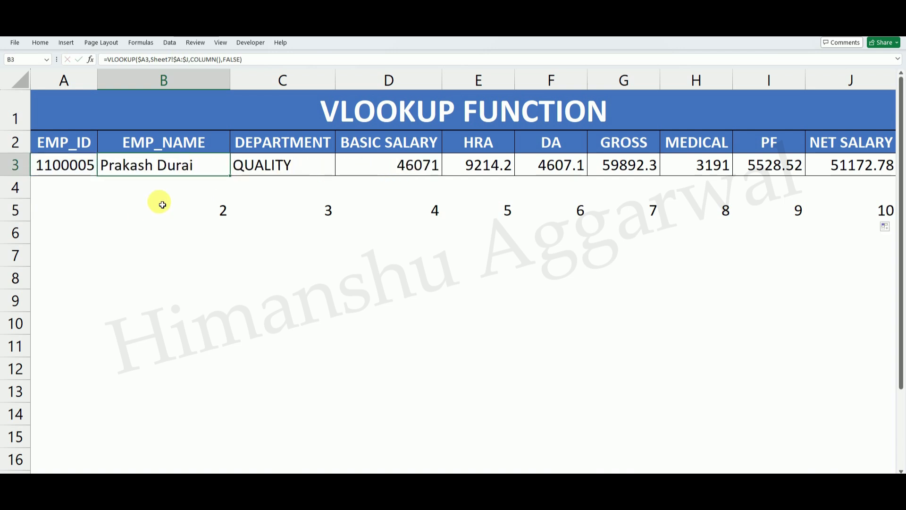
Replace COLUMN() in the B3 VLOOKUP formula with the opening of a MATCH function as the column index
key(F2)
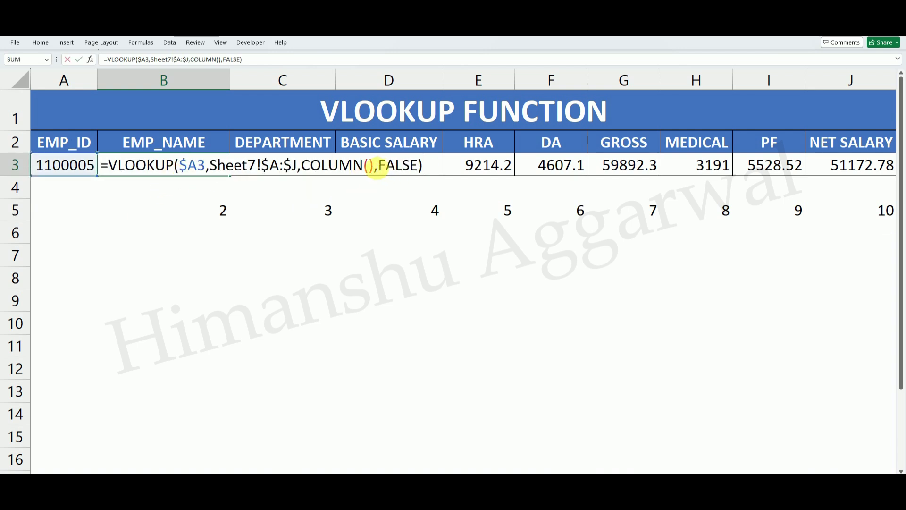
click(377, 168)
key(BackSpace)
key(BackSpace)
key(BackSpace)
key(BackSpace)
key(BackSpace)
key(BackSpace)
key(BackSpace)
key(BackSpace)
text(MAT)
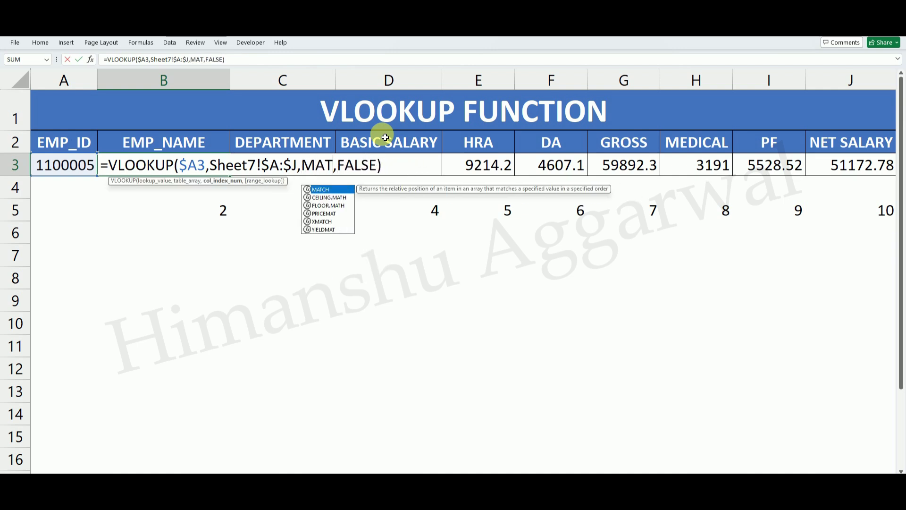
key(Tab)
key(Home)
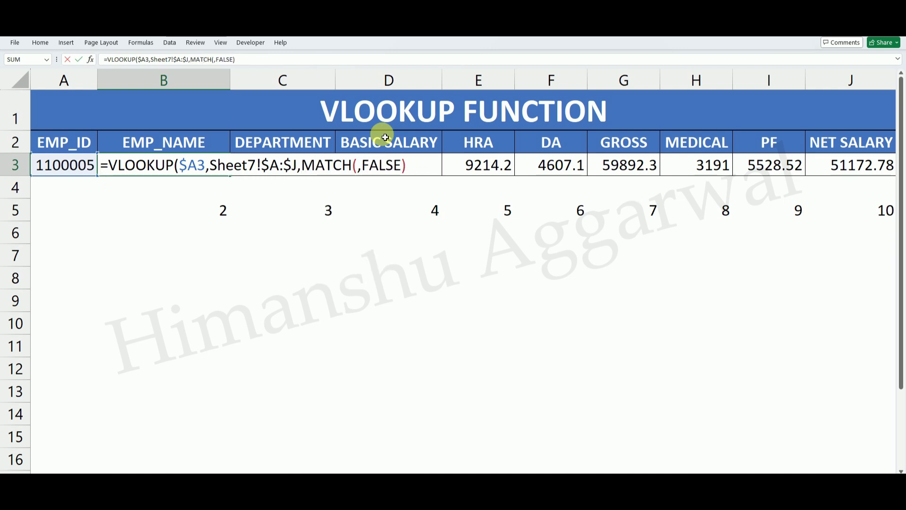
Complete the nested MATCH in B3 with lookup value B2, array Sheet7!$A$1:$J$1 and match type 0, and enter the formula
click(357, 165)
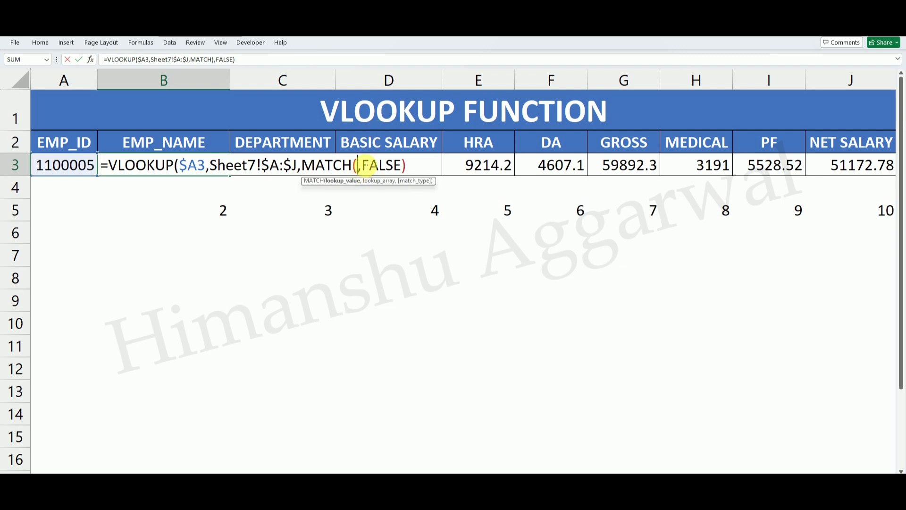
click(196, 146)
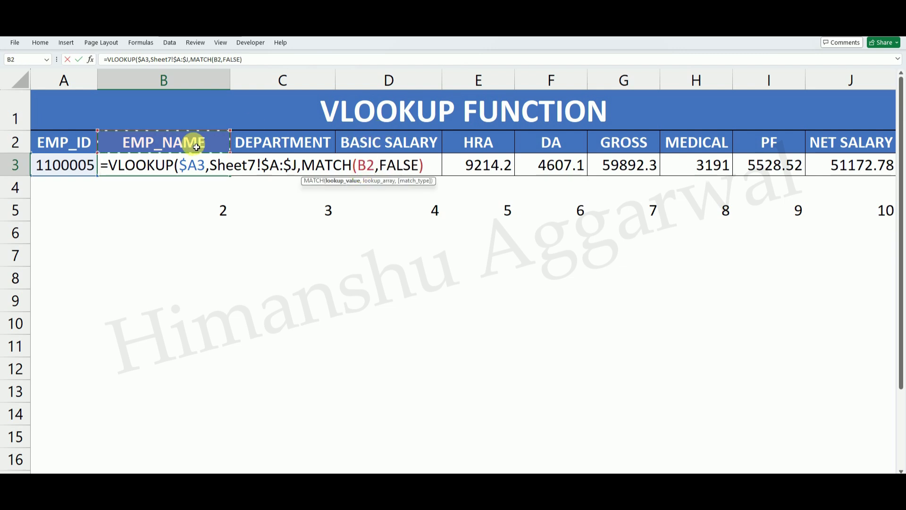
text(,)
click(253, 472)
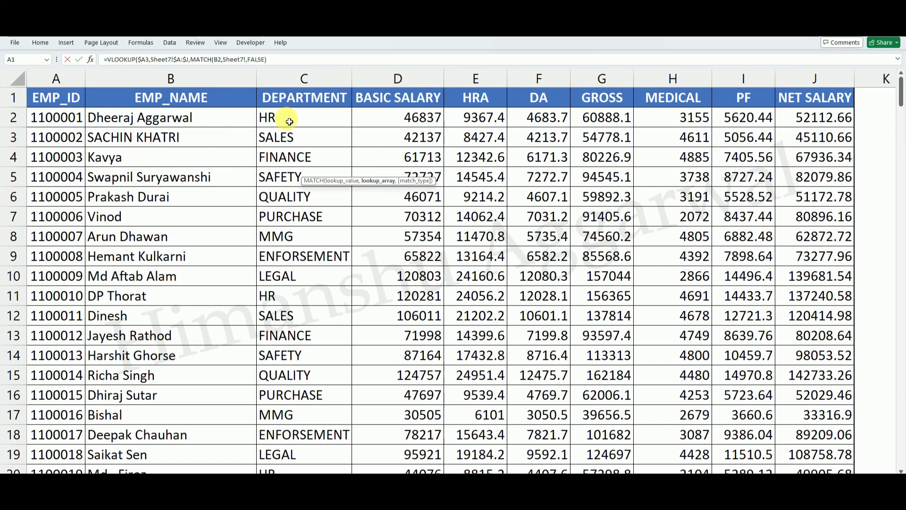
drag(75, 98, 788, 104)
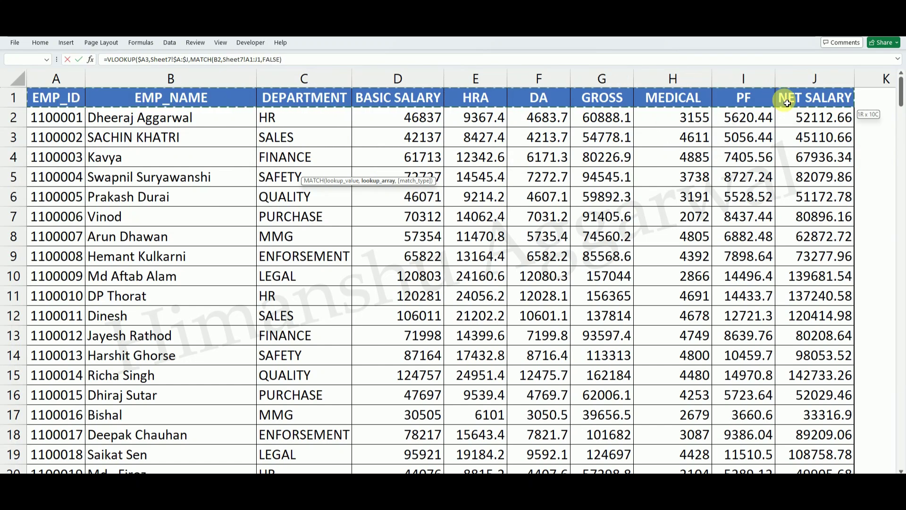
key(F4)
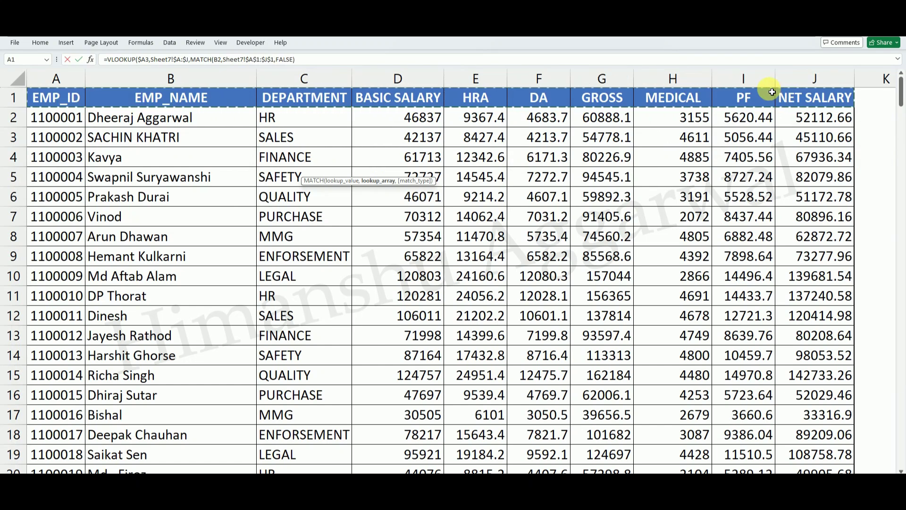
text(,0)
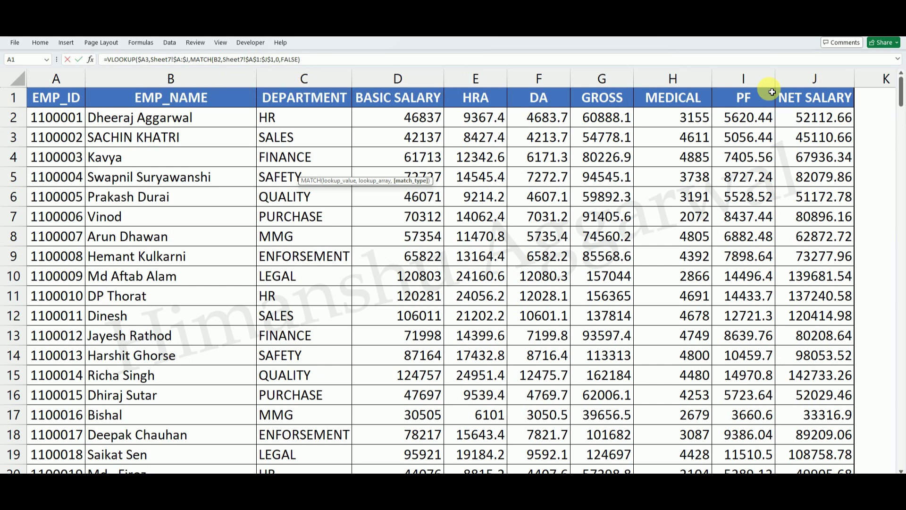
key(Return)
Fill the VLOOKUP and MATCH formula from B3 across to J3 and check the filled formulas against the row 5 positions
click(198, 160)
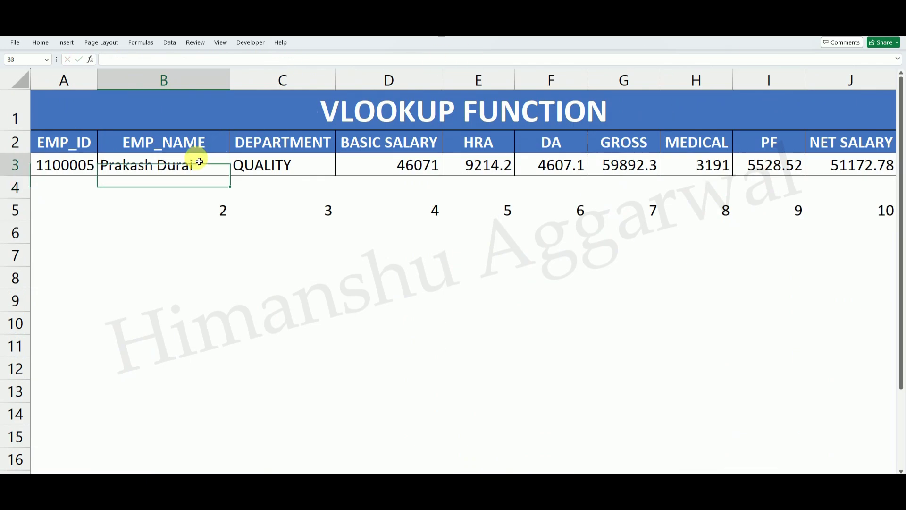
drag(230, 177, 857, 210)
click(352, 227)
click(284, 171)
click(314, 219)
click(228, 218)
click(310, 213)
click(414, 213)
click(696, 230)
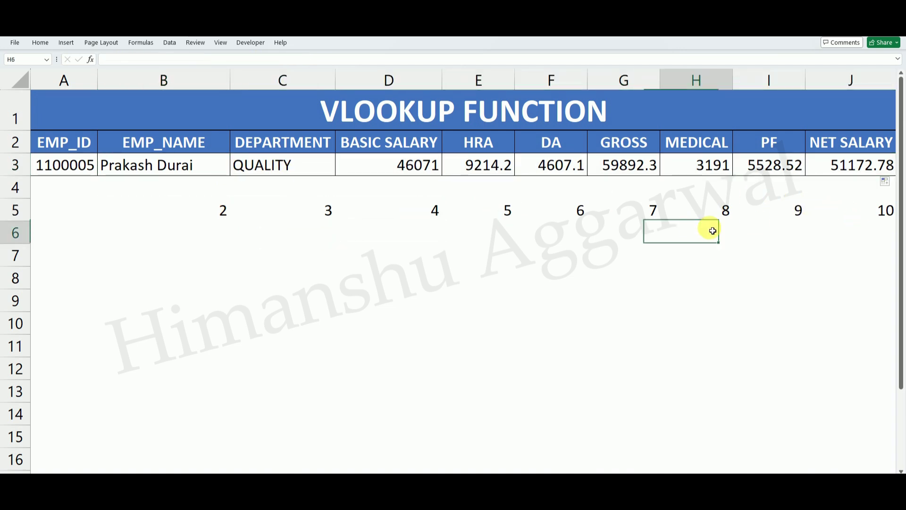
click(261, 163)
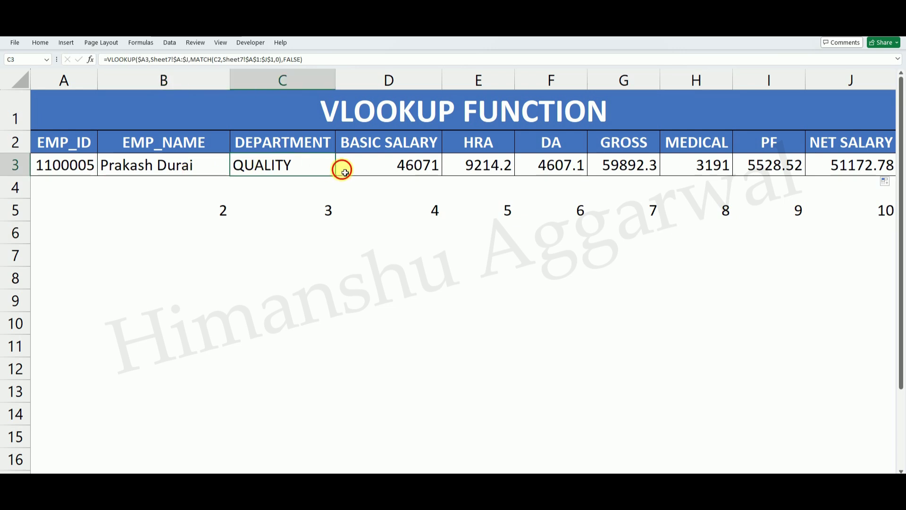
Enter a different employee ID in A3 and check the lookup formulas across row 3
click(90, 165)
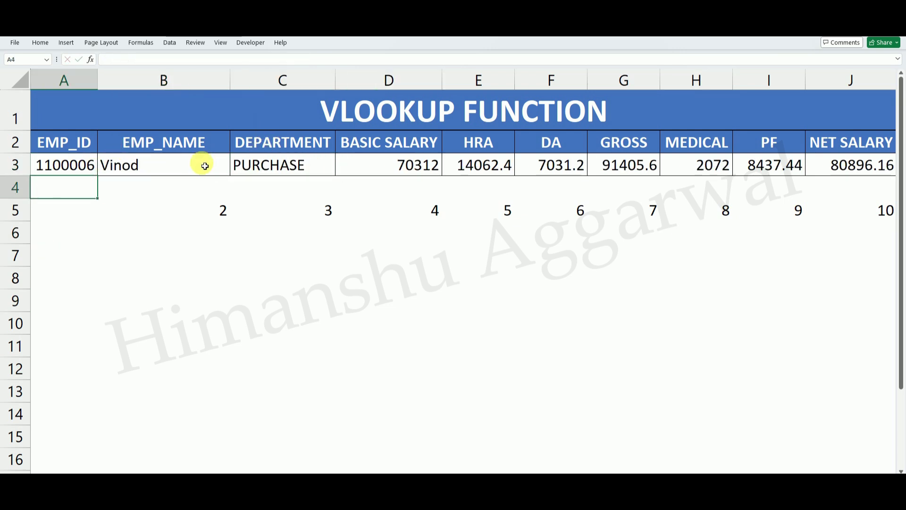
click(253, 166)
click(415, 166)
click(472, 165)
click(613, 165)
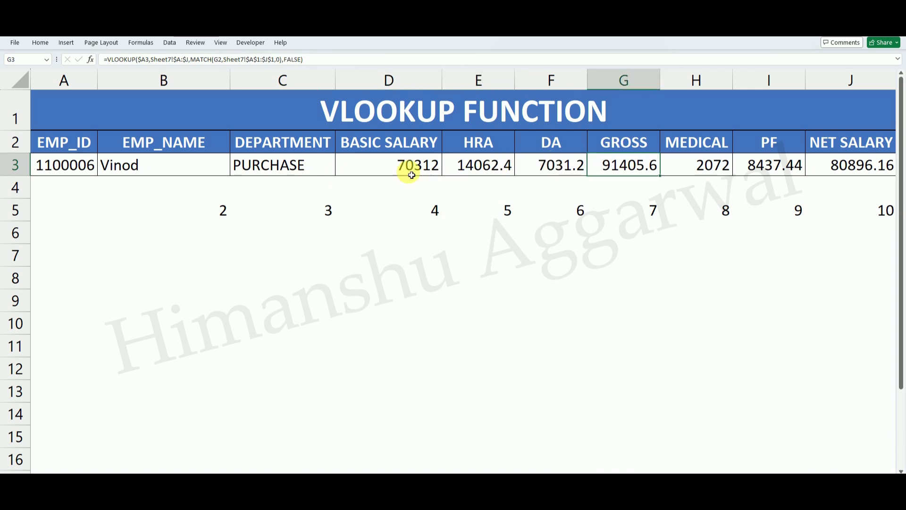
click(195, 168)
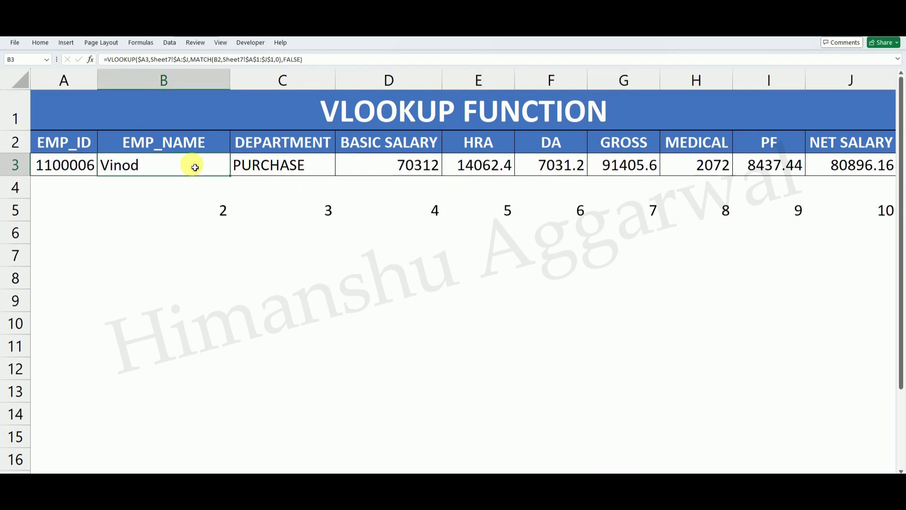
On the XLOOKUP FUNCTION sheet, begin an XLOOKUP formula in B3 with the column-locked lookup value $A3
click(326, 481)
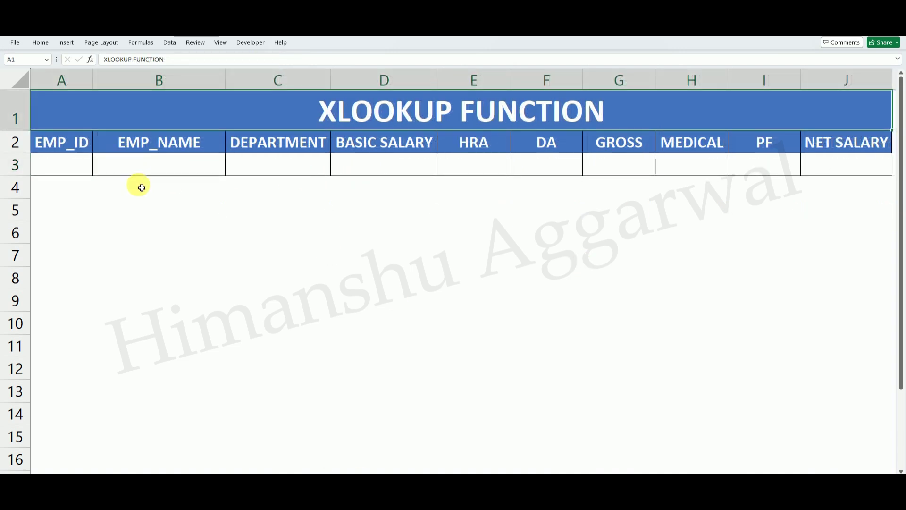
click(174, 165)
text(=XL)
key(Tab)
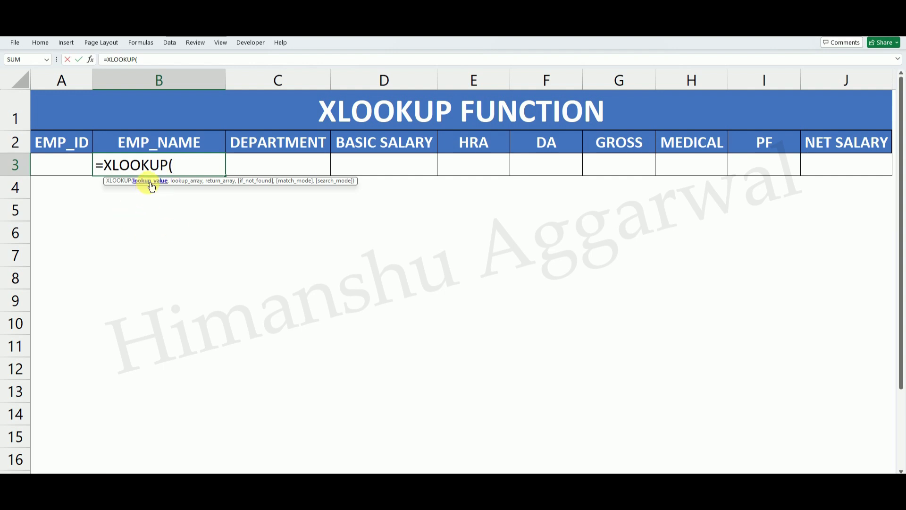
click(79, 169)
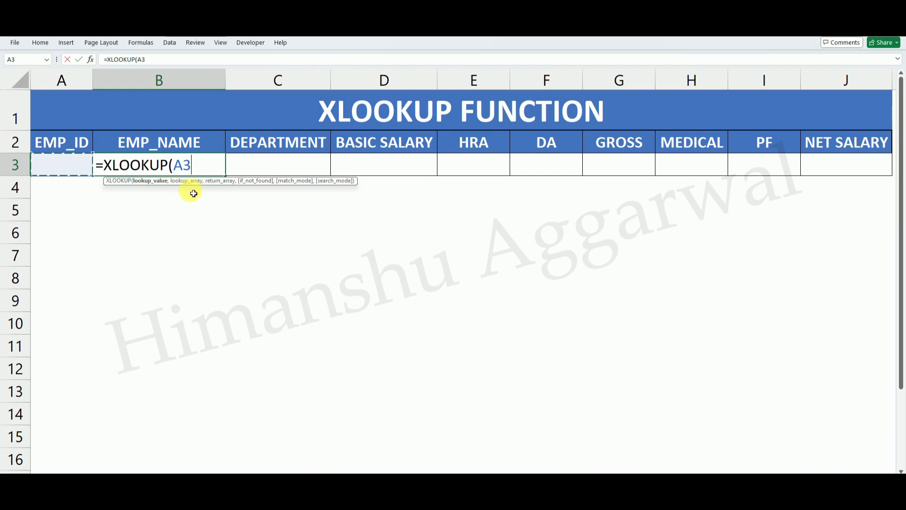
key(F4)
key(F4)
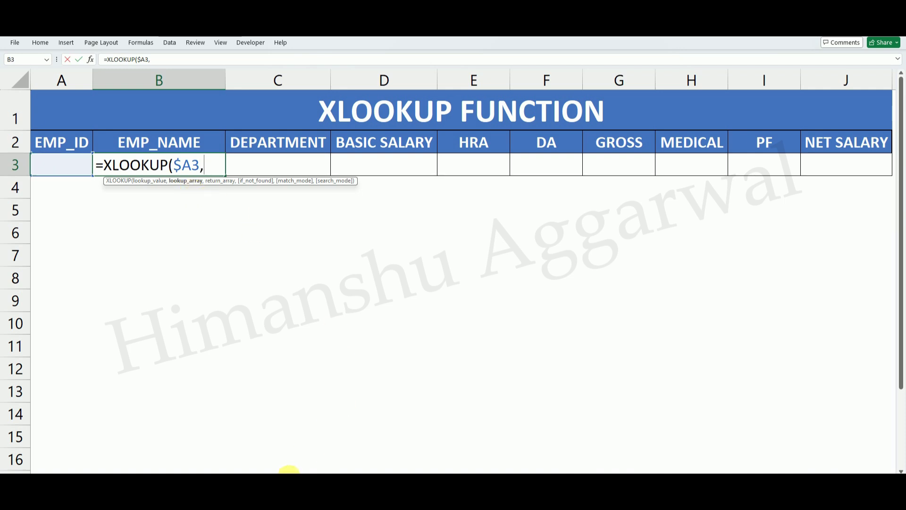
Set the XLOOKUP lookup array to the EMP_ID column, Sheet7!$A:$A, and continue to the return array argument
click(275, 471)
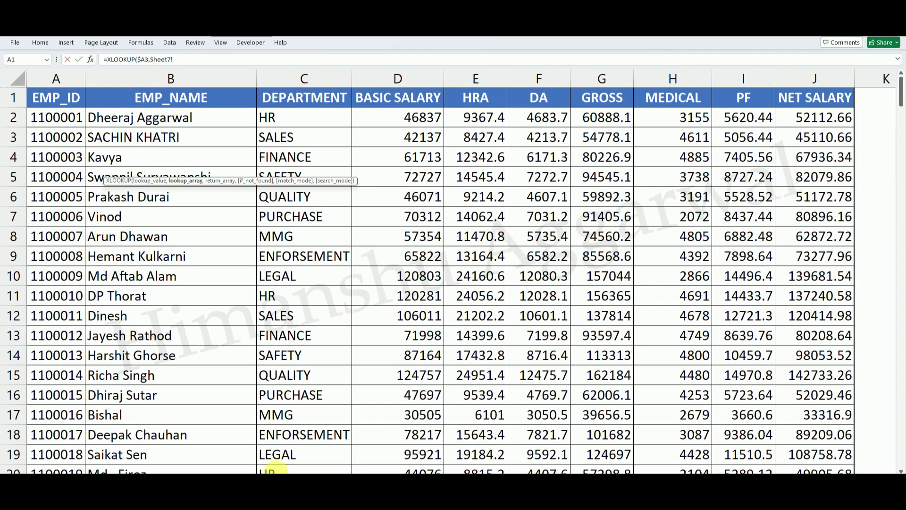
click(69, 78)
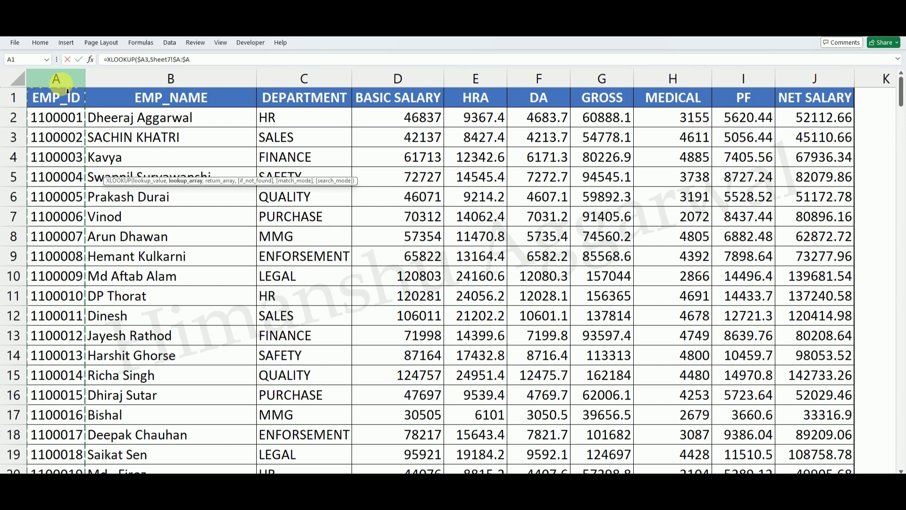
text(,Sheet8!)
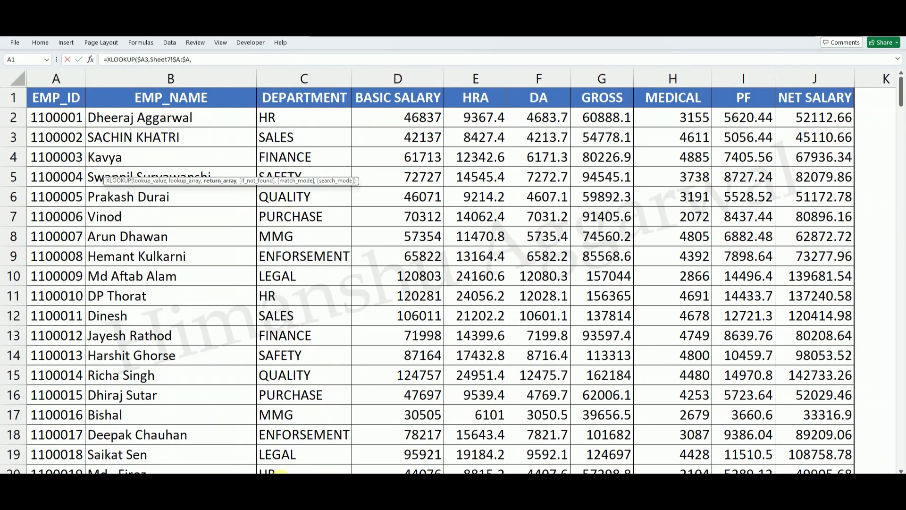
click(281, 472)
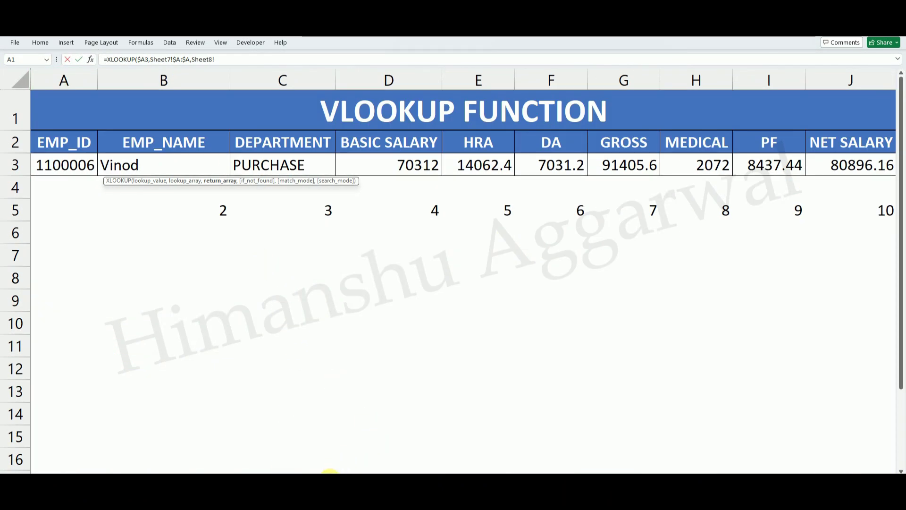
click(330, 472)
key(BackSpace)
key(BackSpace)
key(BackSpace)
key(BackSpace)
key(BackSpace)
key(BackSpace)
key(BackSpace)
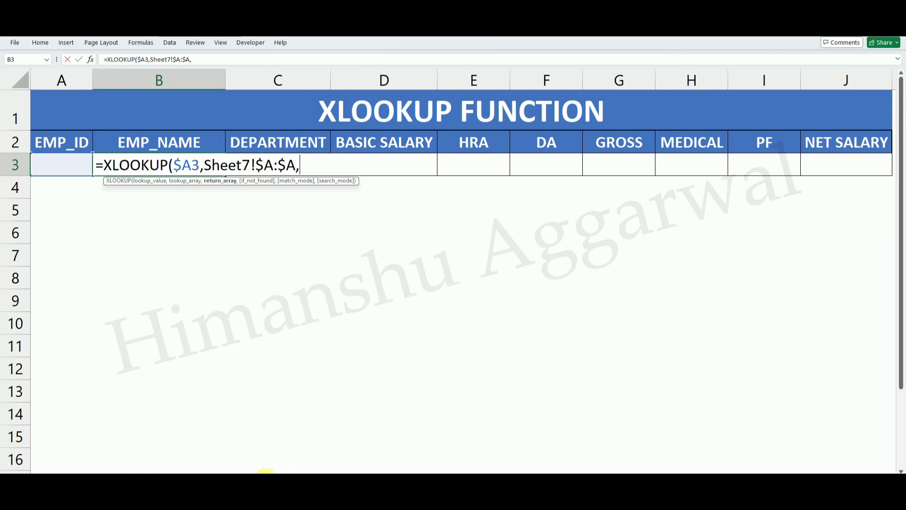
Set the XLOOKUP return array to the EMP_NAME column, Sheet7!B:B, and complete the B3 formula
click(266, 472)
click(191, 83)
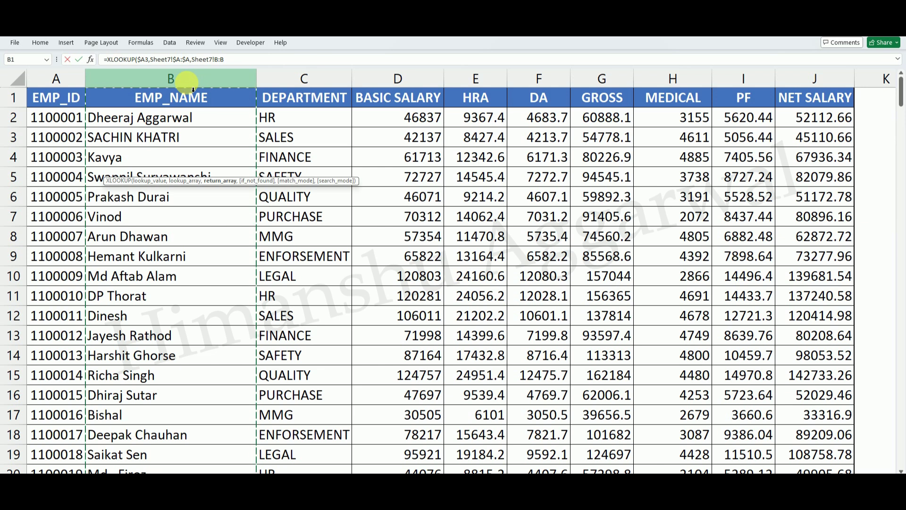
key(Return)
click(171, 161)
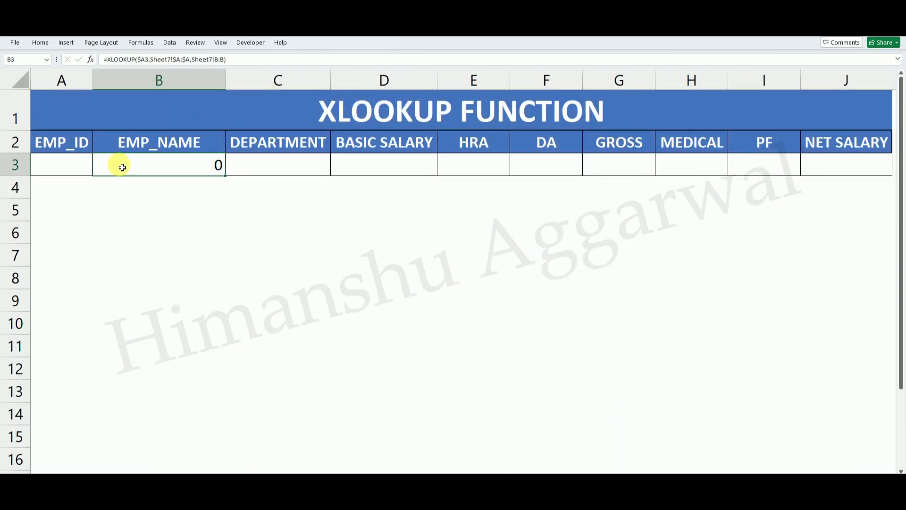
Enter an employee ID in A3 and widen column A to fit it
click(81, 174)
text(11000)
key(Return)
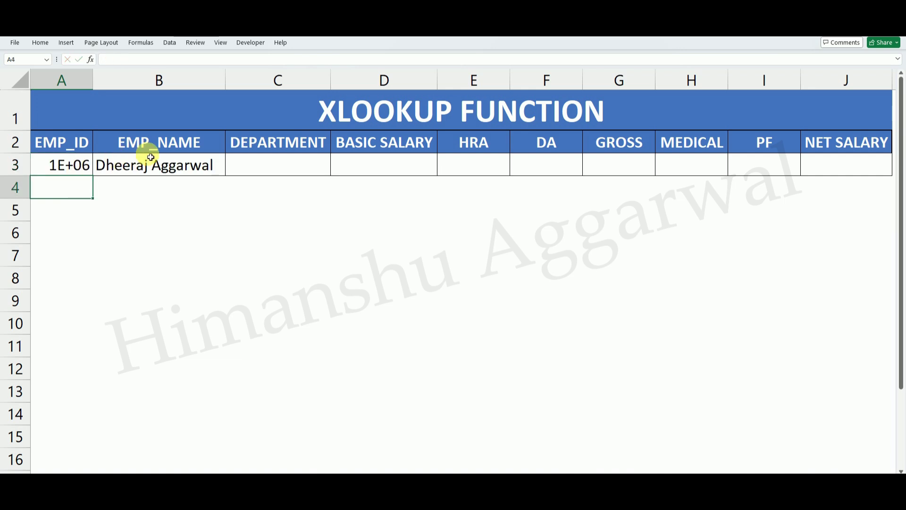
click(148, 165)
double_click(99, 89)
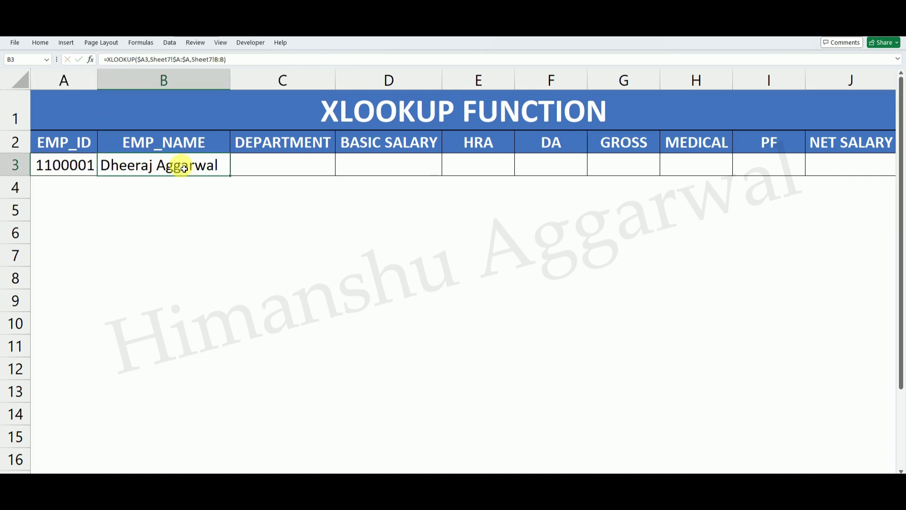
Fill the XLOOKUP formula from B3 across to J3 and inspect the formulas in B3 and C3
drag(237, 179, 864, 202)
click(572, 257)
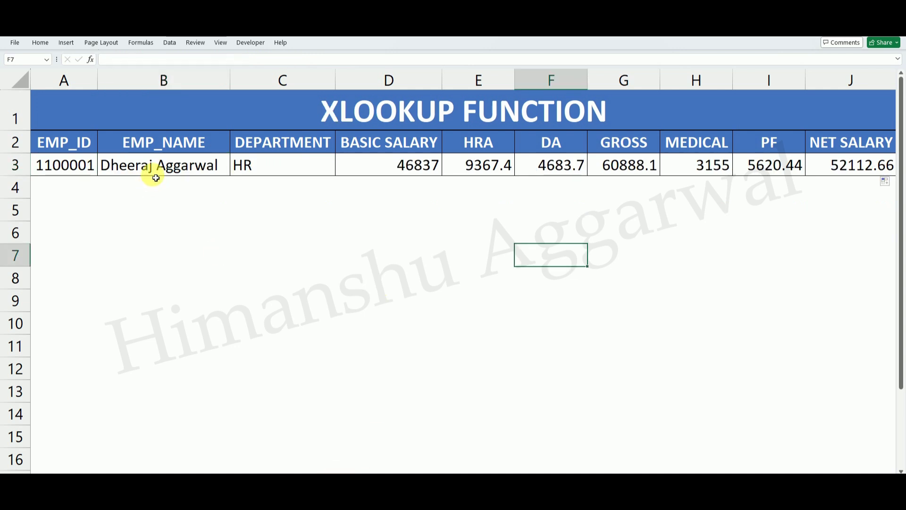
click(160, 165)
click(283, 159)
click(203, 167)
double_click(203, 167)
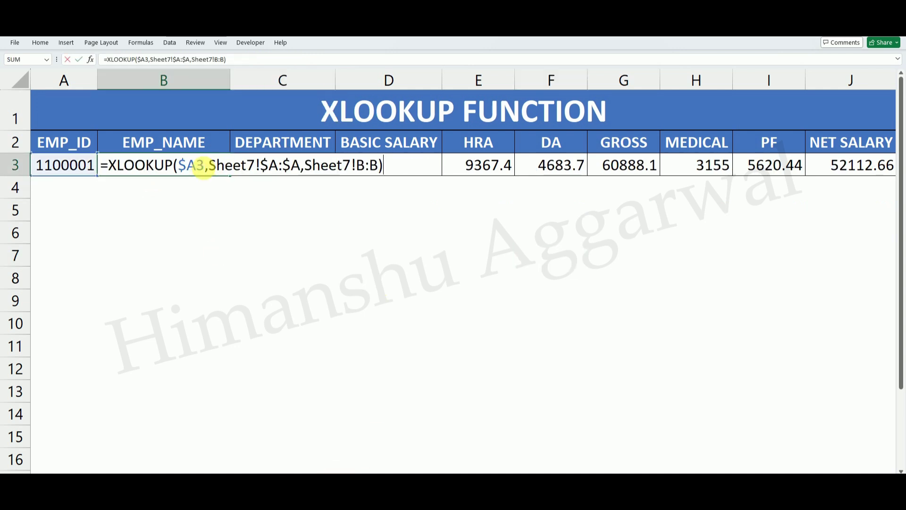
Inspect the XLOOKUP formula in C3 to compare its return array with the one in B3
key(Escape)
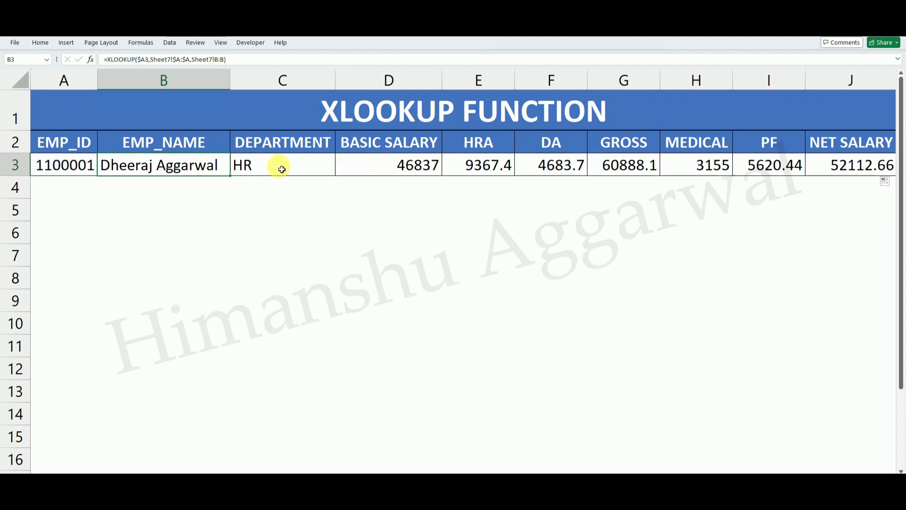
click(279, 168)
double_click(279, 171)
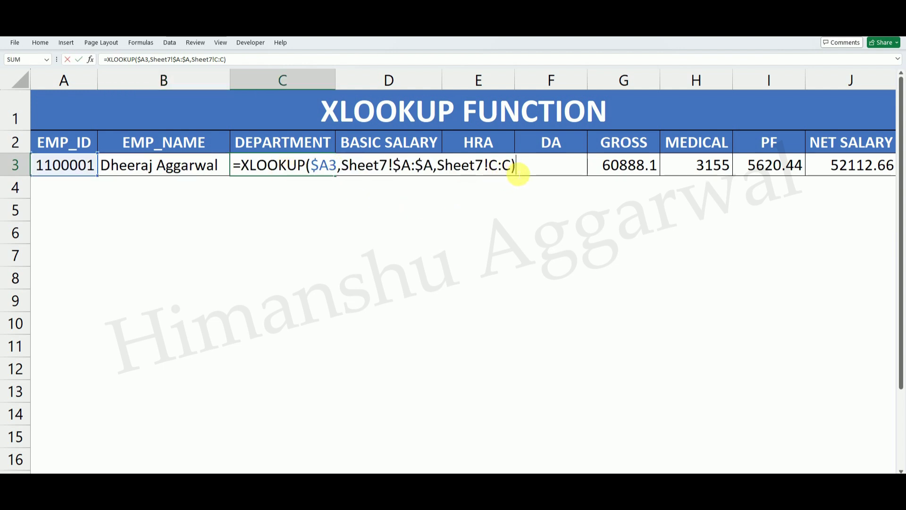
key(Escape)
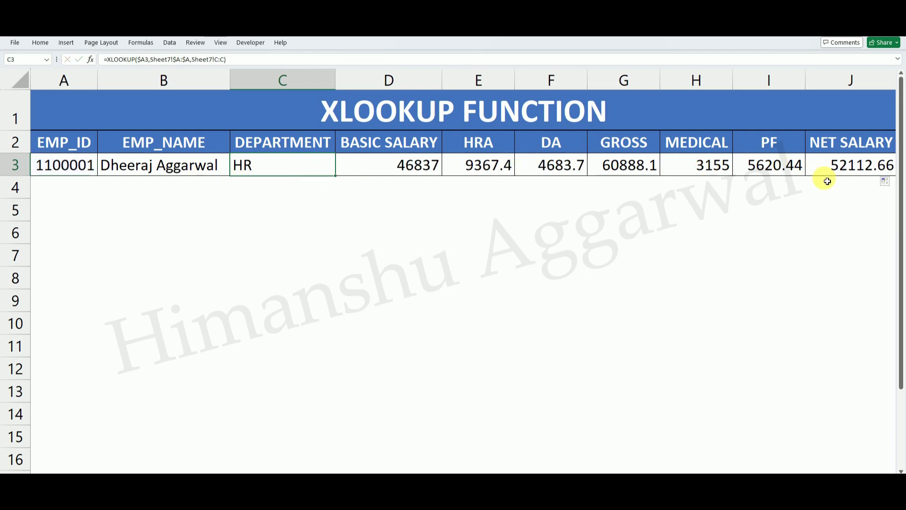
Remove one zero from the employee ID in A3 to test the XLOOKUP formulas with a nonexistent ID
double_click(91, 165)
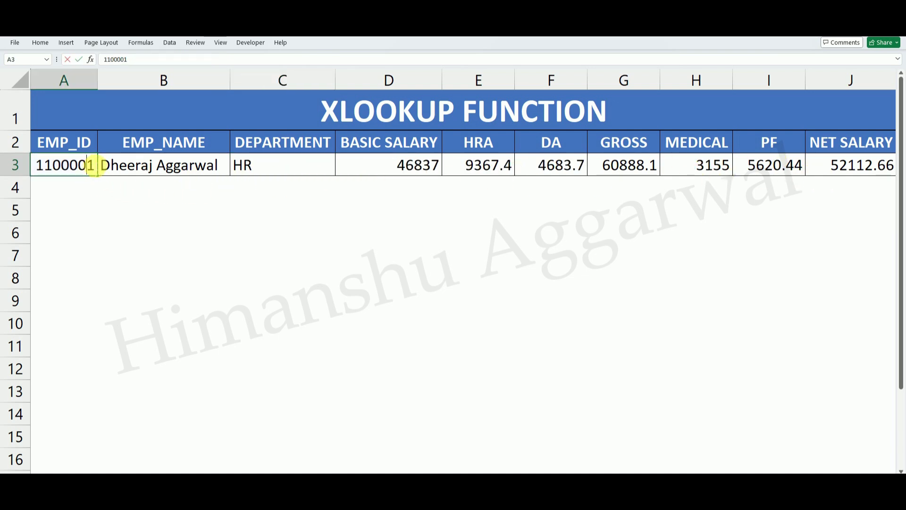
scroll(119, 162, down, 1)
key(BackSpace)
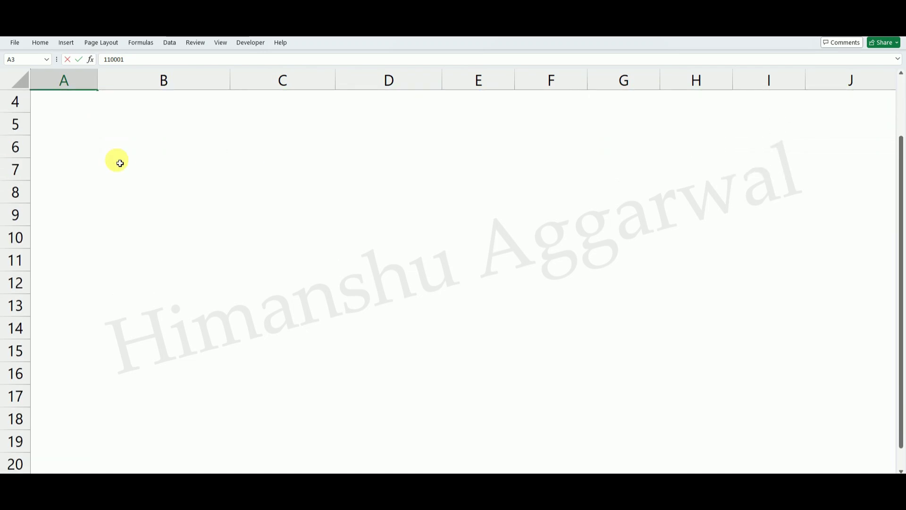
click(282, 238)
scroll(435, 312, down, 1)
drag(901, 274, 899, 158)
double_click(84, 165)
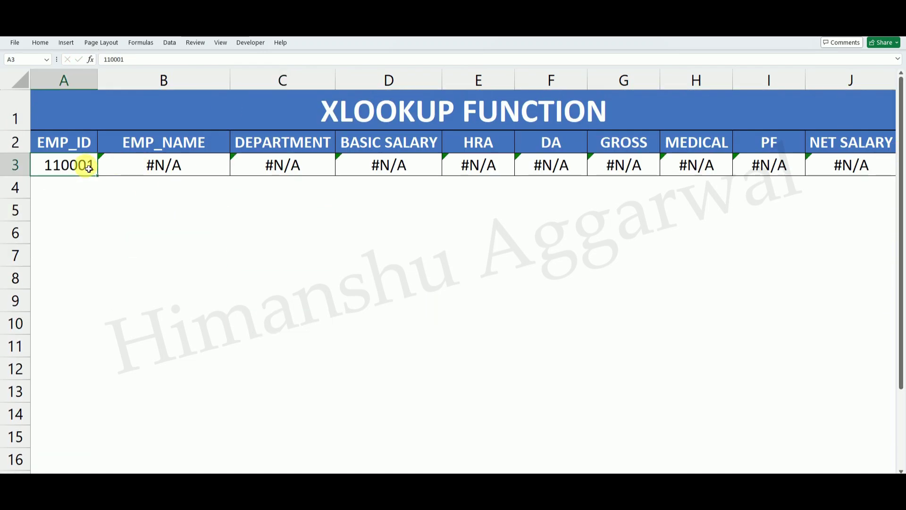
click(78, 244)
click(64, 166)
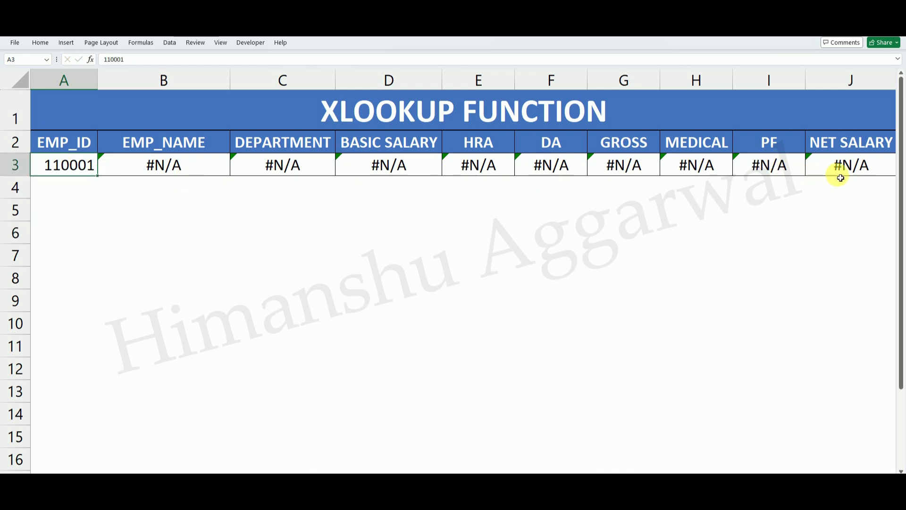
Open the XLOOKUP formula in B3 for editing and start an if_not_found argument after Sheet7!B:B
double_click(151, 164)
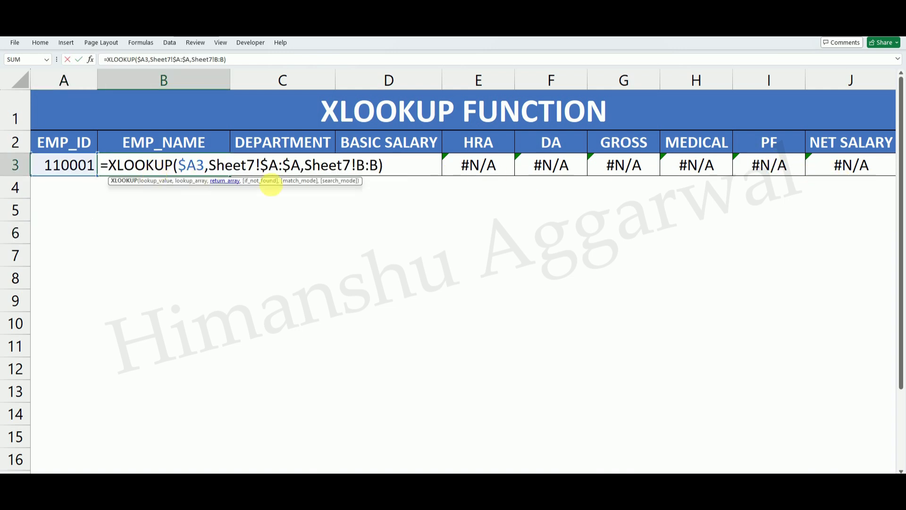
click(381, 166)
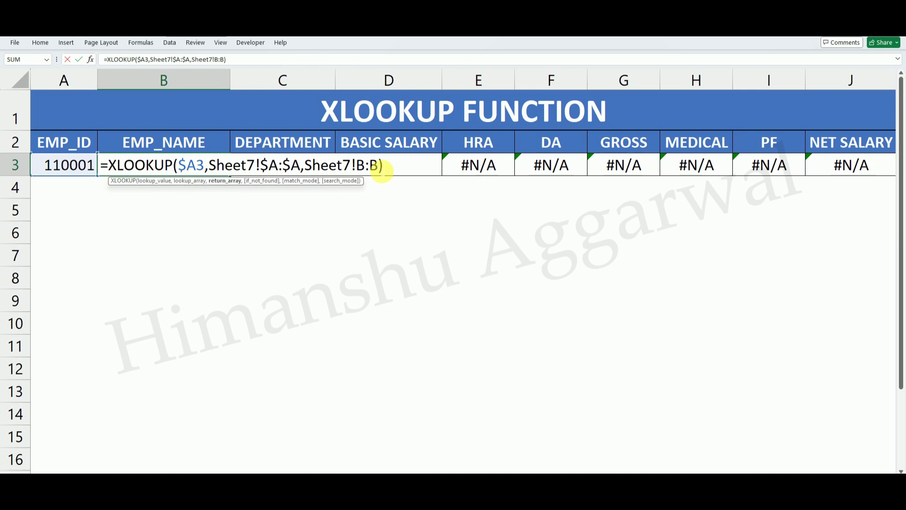
text(,)
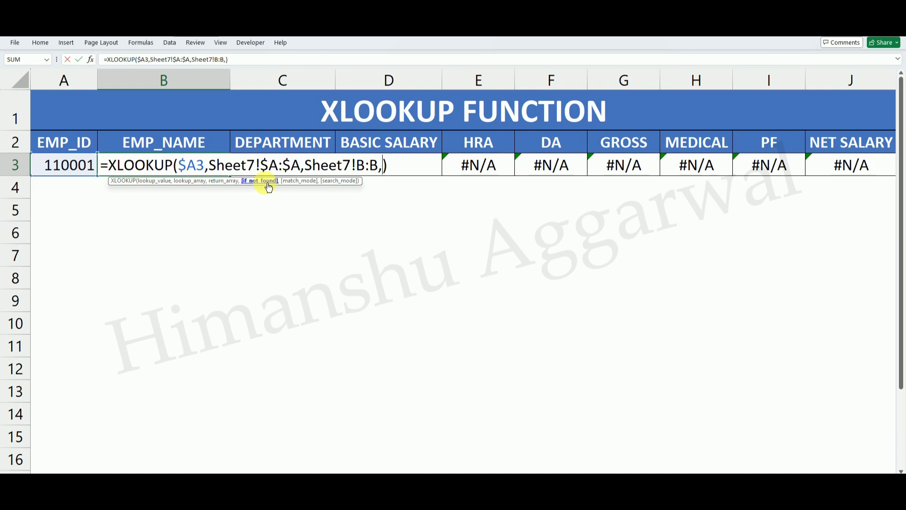
text(iN)
key(BackSpace)
key(BackSpace)
text(In)
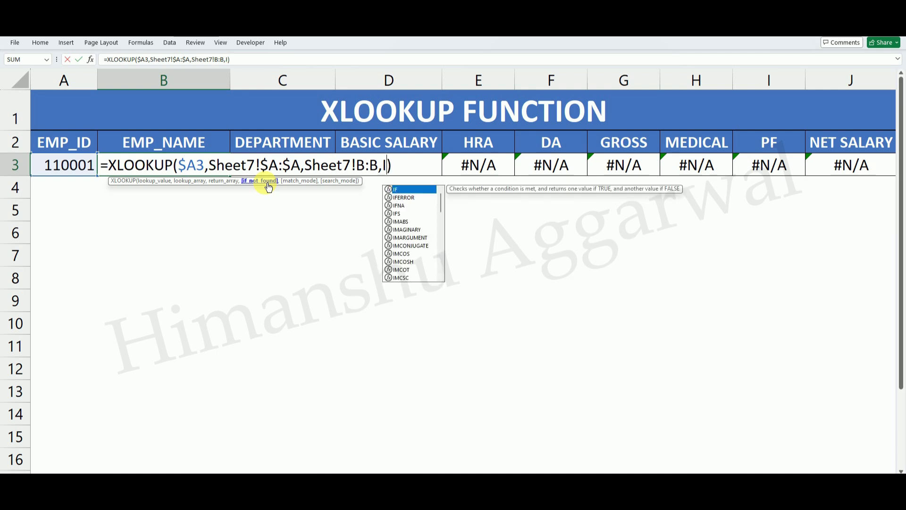
key(BackSpace)
key(BackSpace)
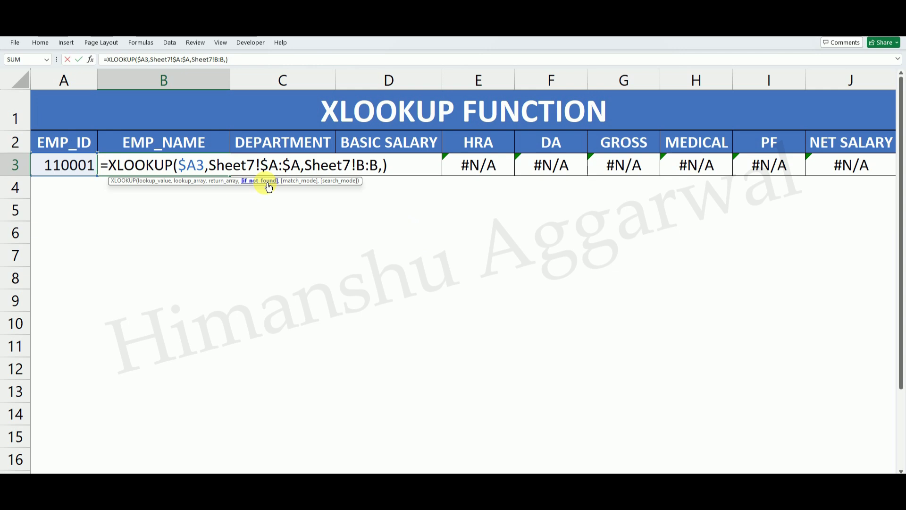
text(I)
key(BackSpace)
Write Enter Correct Emp_ID without quotation marks as the if_not_found argument and complete the B3 formula
text(Enter)
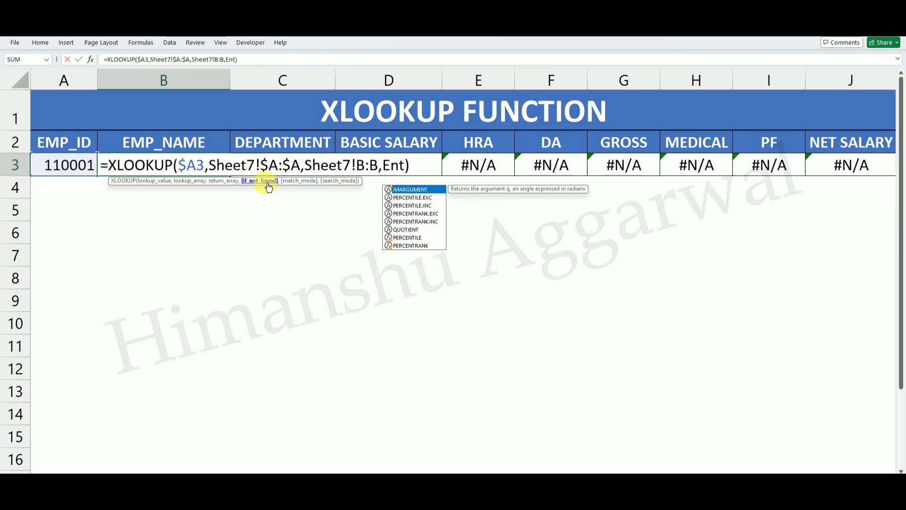
text( Correct)
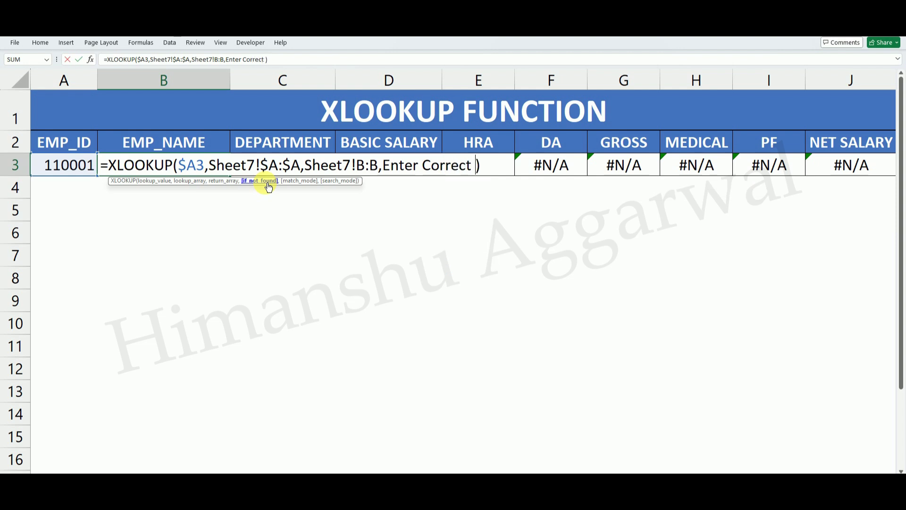
text( E)
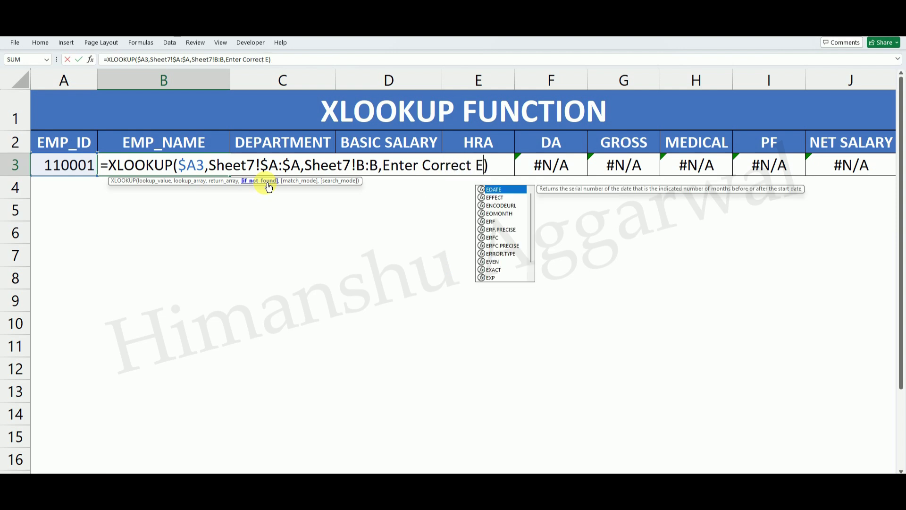
text(mployee)
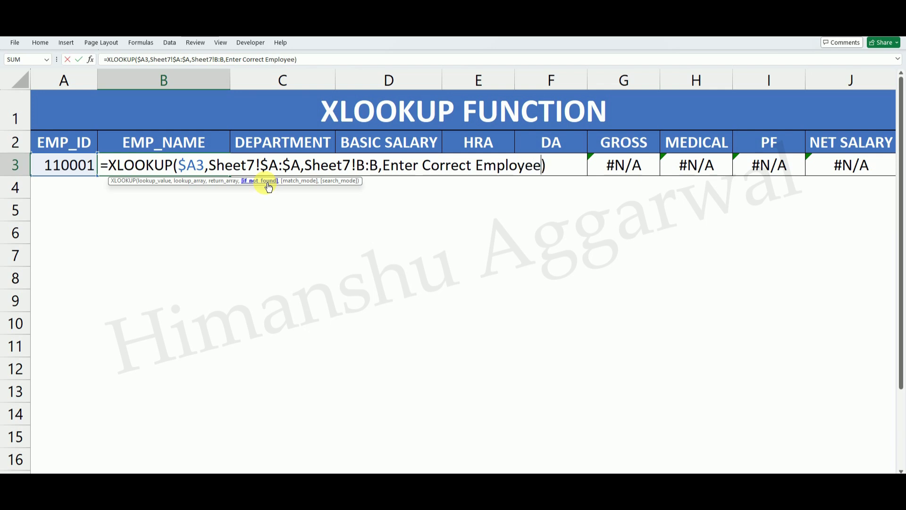
key(BackSpace)
key(BackSpace)
key(BackSpace)
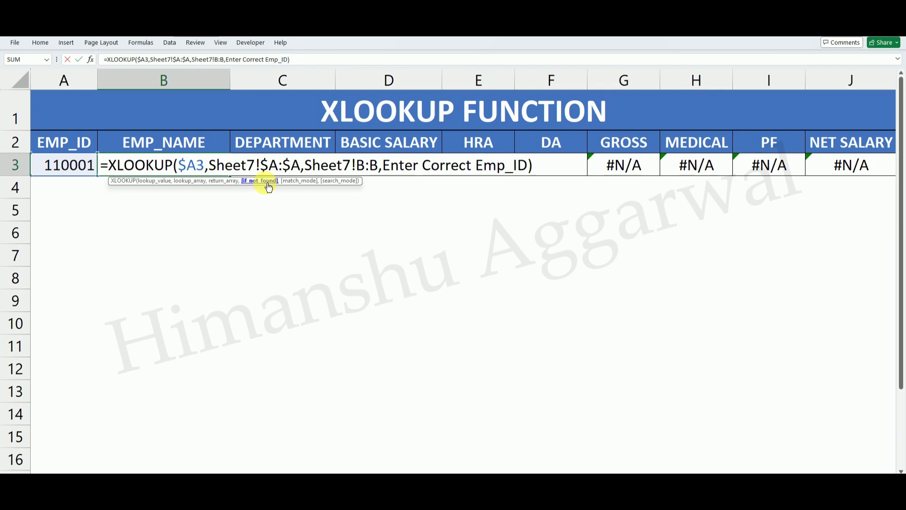
key(Return)
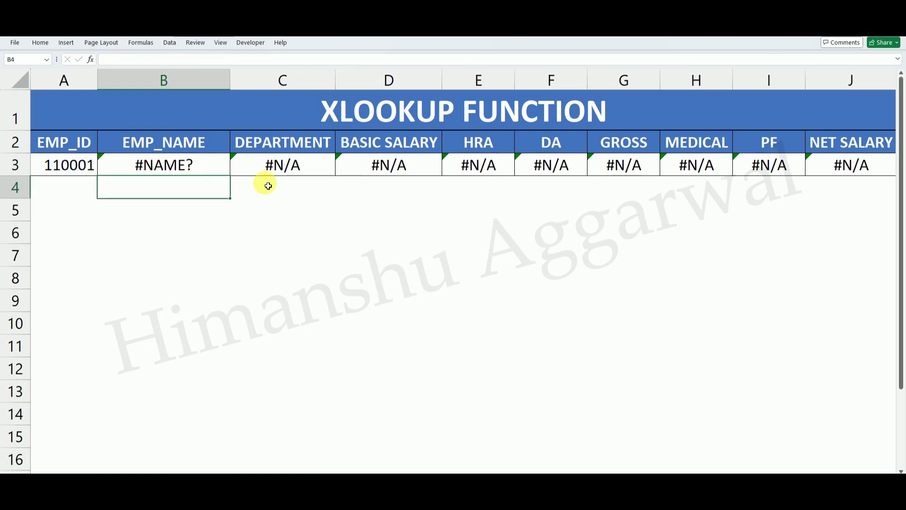
Enclose Enter Correct Emp_ID in double quotation marks in the B3 formula and widen column B to fit the message
click(210, 161)
double_click(226, 164)
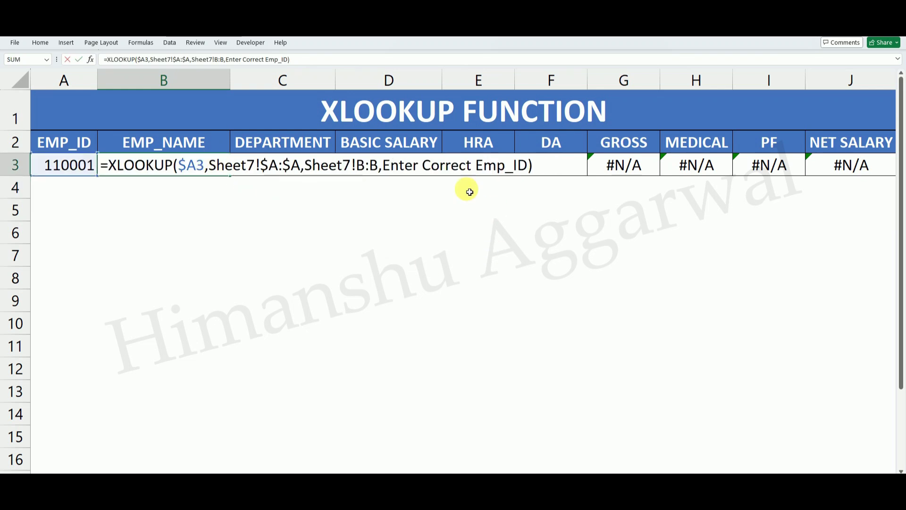
click(387, 167)
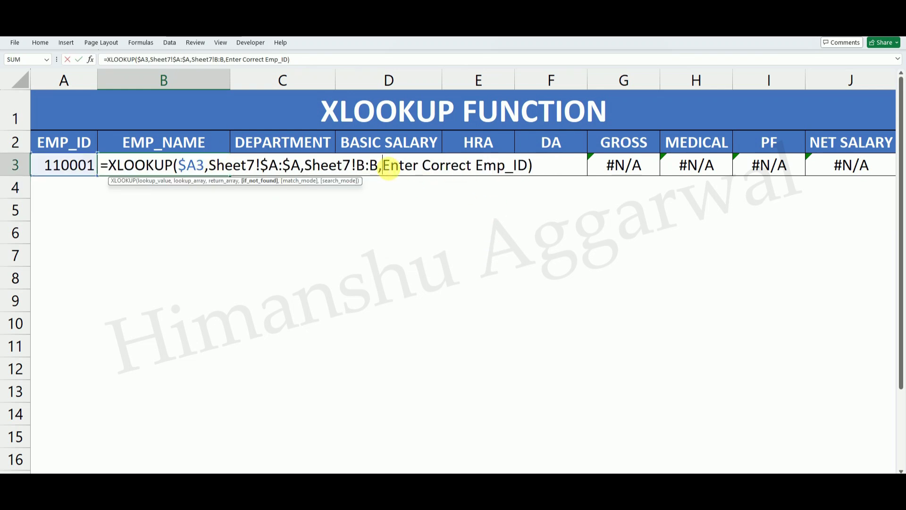
text(")
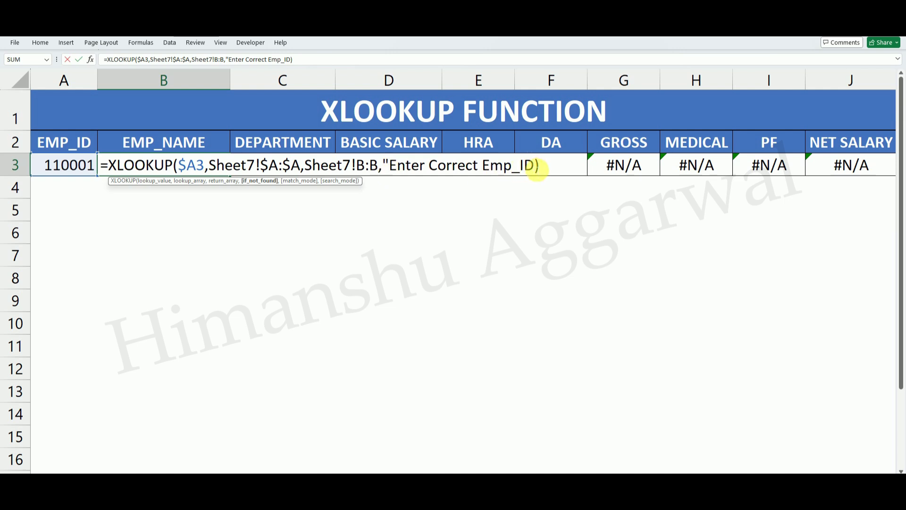
key(Return)
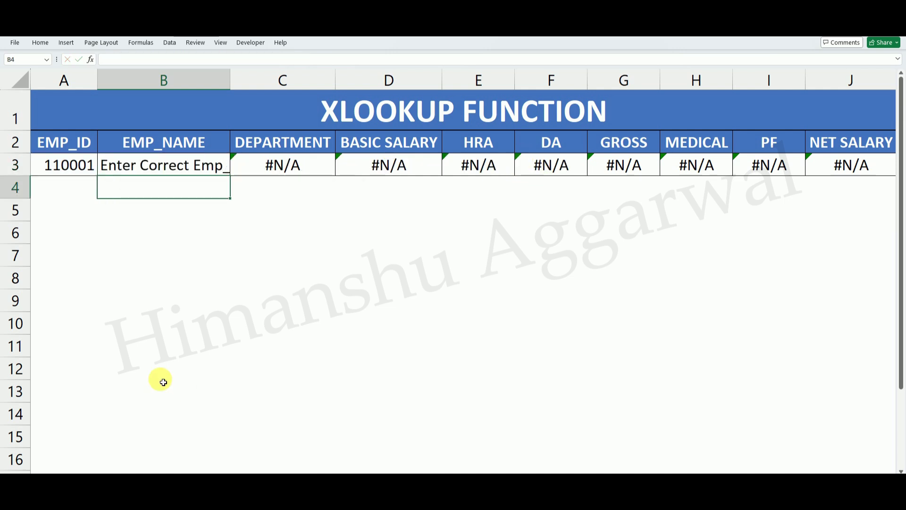
drag(235, 79, 256, 80)
click(216, 281)
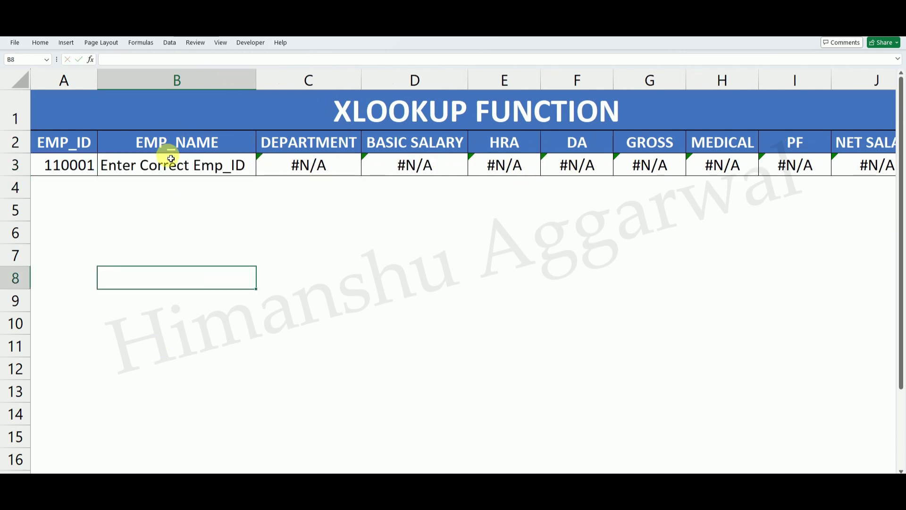
Review the XLOOKUP formula in B3 with its if_not_found text and fill it across to J3
click(151, 166)
click(164, 165)
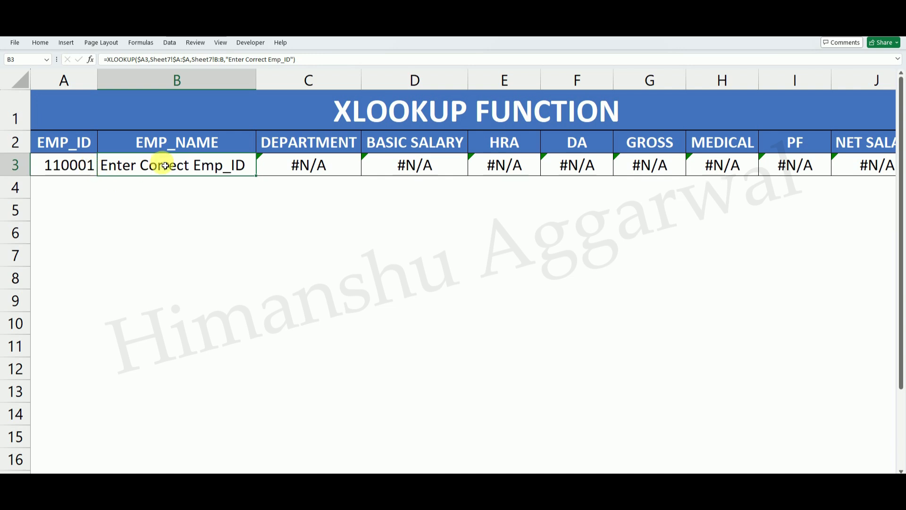
double_click(163, 166)
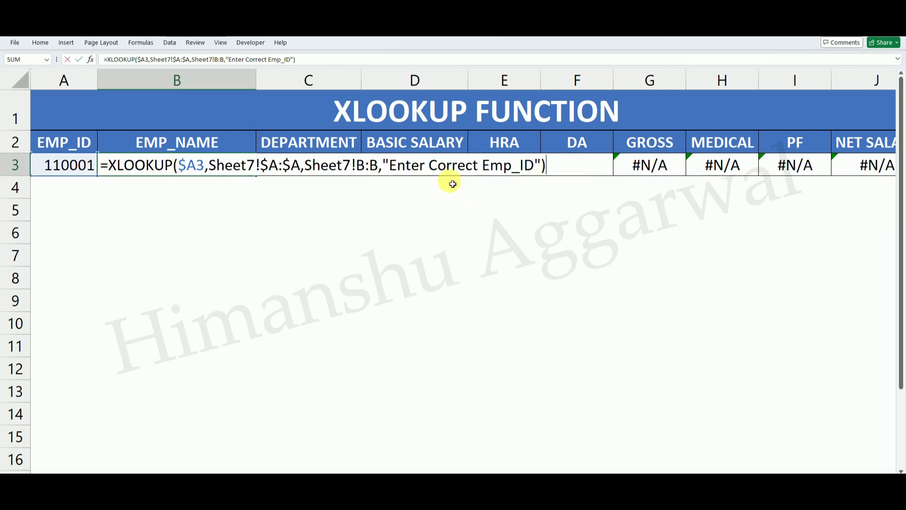
key(Escape)
click(79, 169)
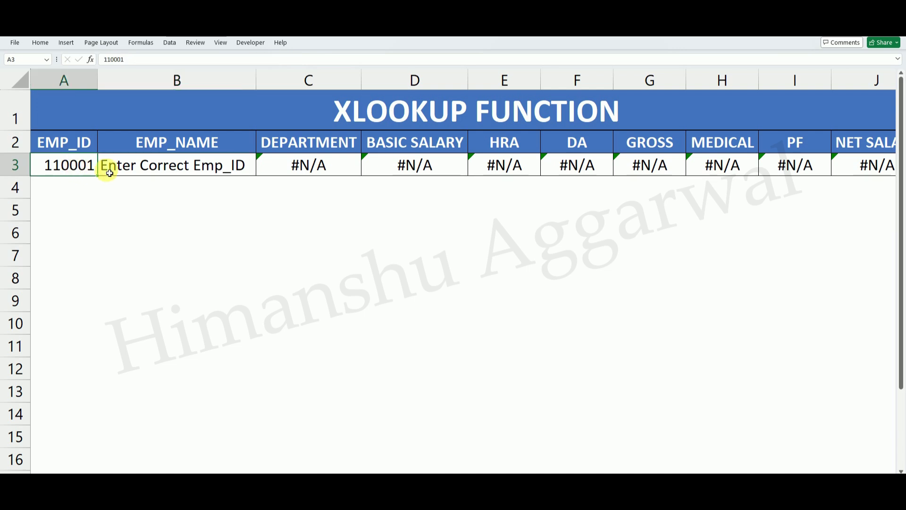
click(250, 172)
drag(256, 175, 885, 188)
Insert the missing zero into the employee ID in A3 and check the retrieved details across row 3
double_click(52, 167)
click(88, 166)
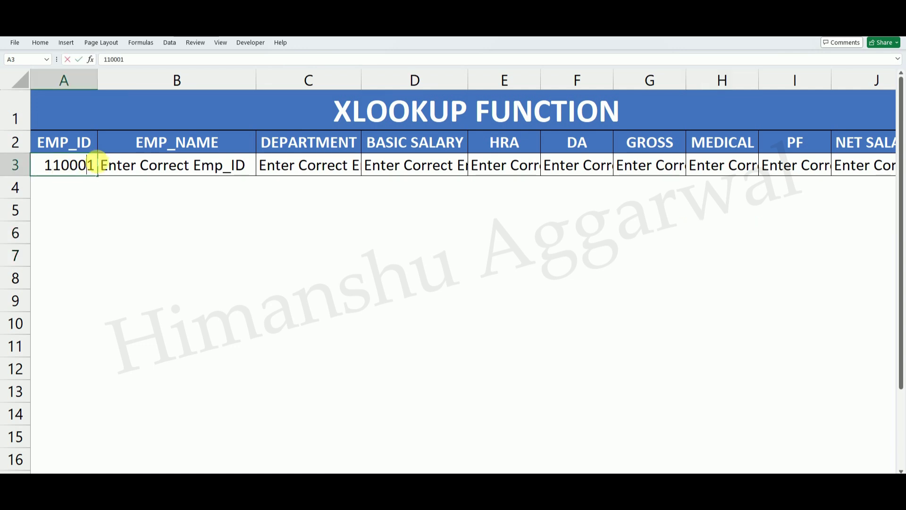
text(0)
key(Return)
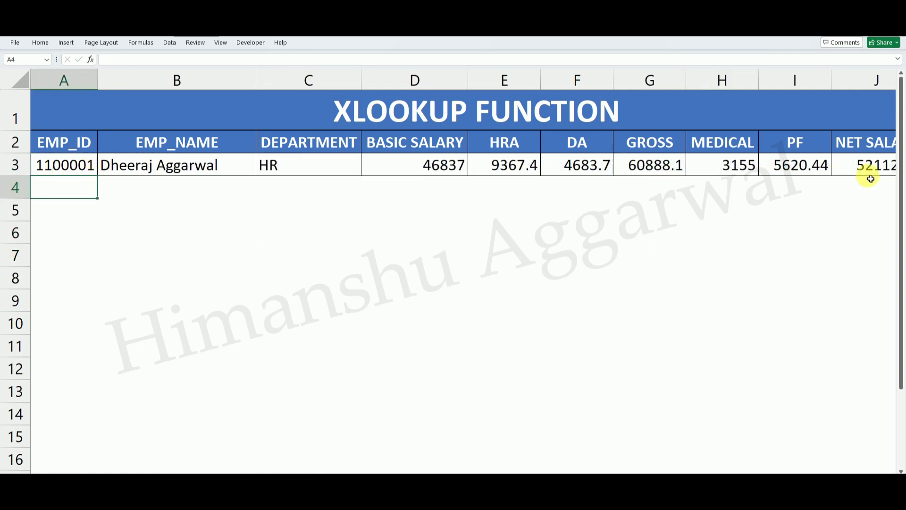
click(871, 171)
click(173, 163)
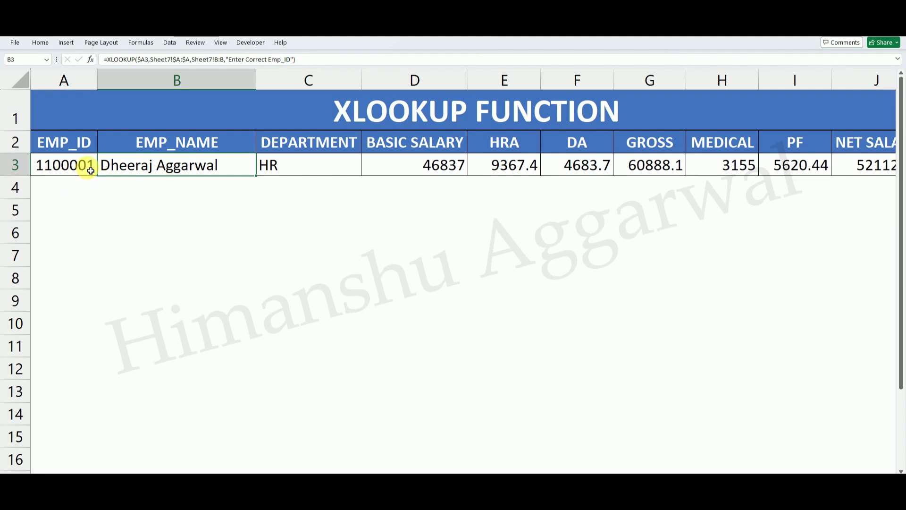
Change the last digit of the employee ID in A3 to 5 to retrieve another employee's details
double_click(91, 171)
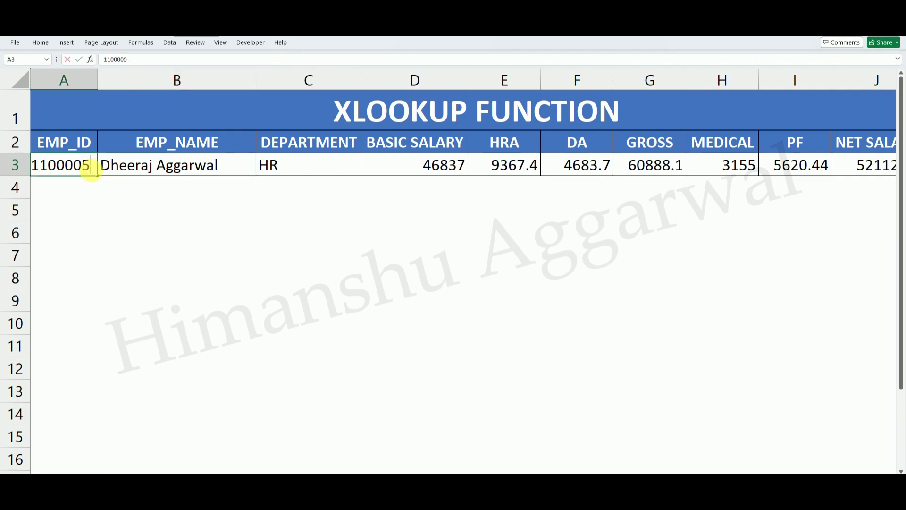
text(5)
key(Return)
Test the not-found message by removing one zero from the employee ID in A3, and restore the zero
double_click(93, 168)
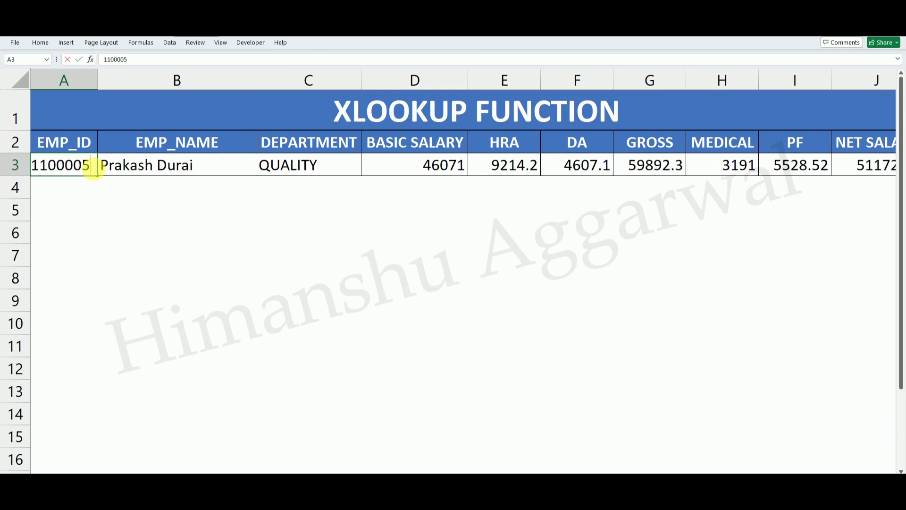
key(BackSpace)
key(Return)
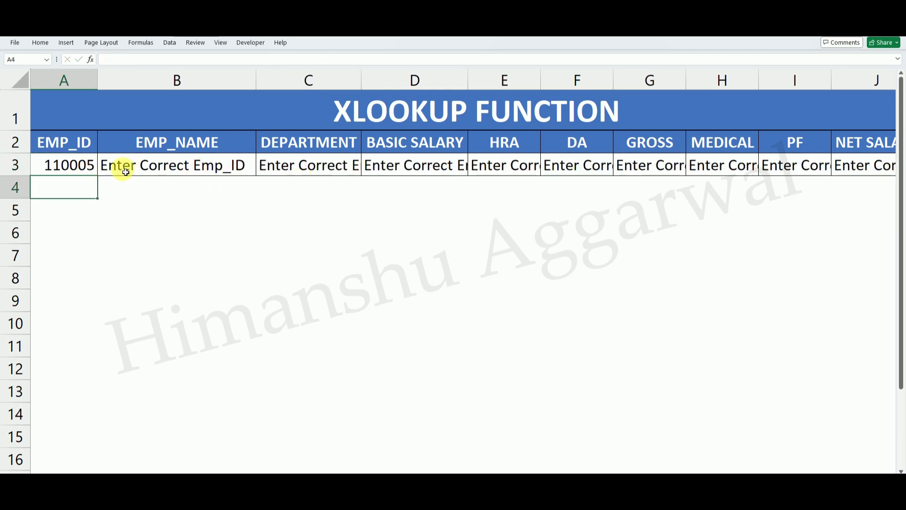
double_click(90, 165)
text(0)
key(Return)
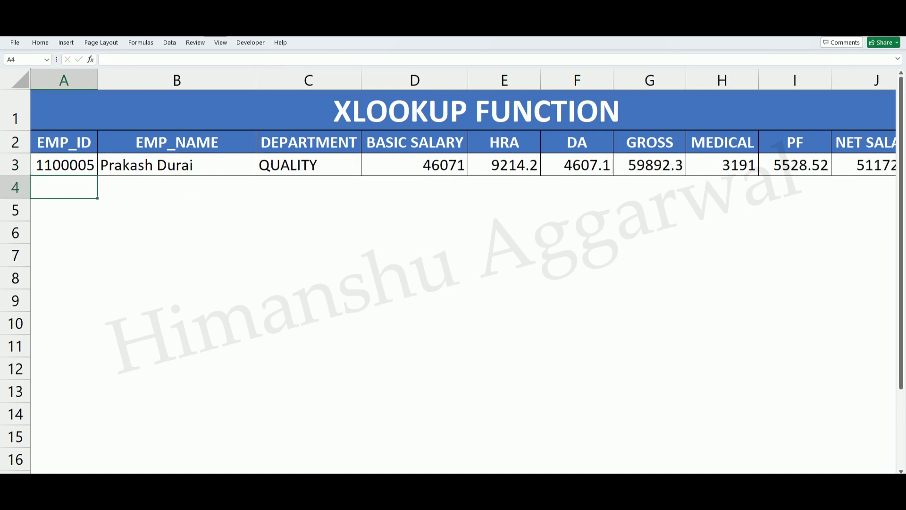
On the VLOOKUP sheet, remove one zero from the employee ID in A3 to test the lookup with an invalid ID
click(300, 470)
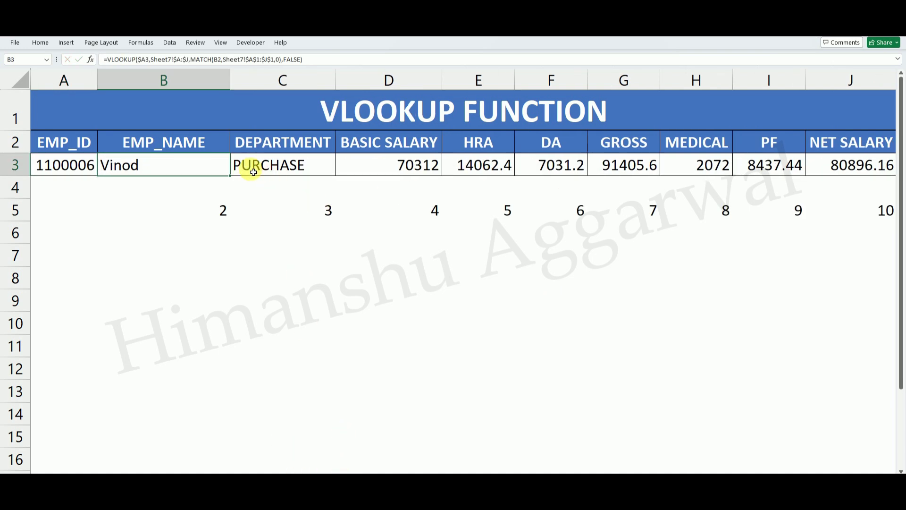
double_click(186, 169)
click(163, 255)
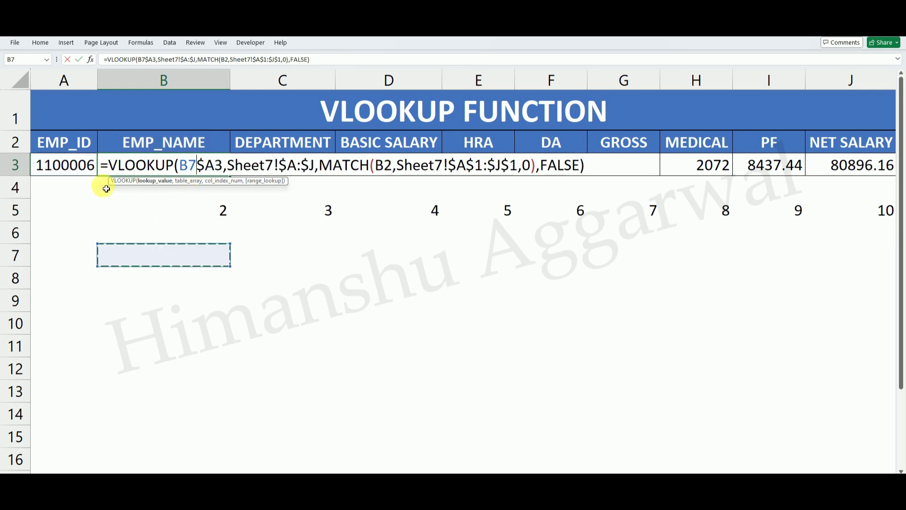
key(Escape)
click(87, 167)
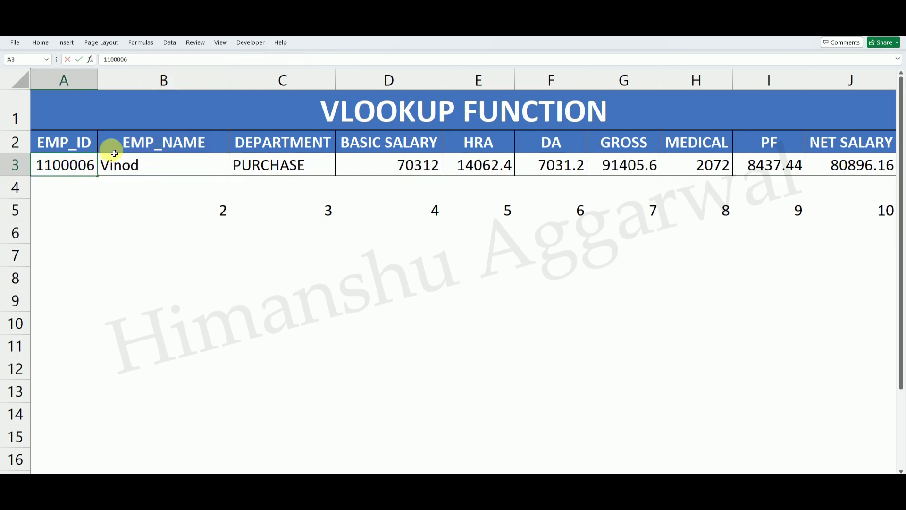
text(110006)
key(Return)
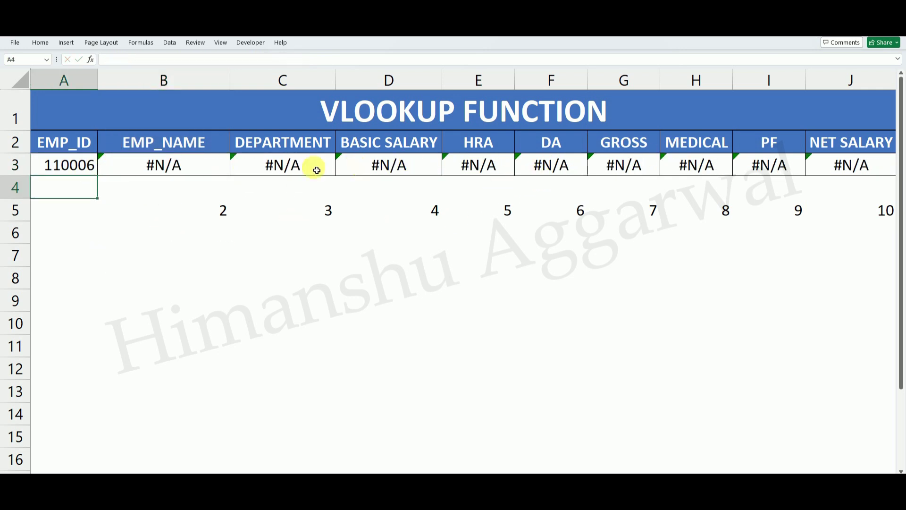
Wrap the VLOOKUP formula in B3 in IFERROR with the text "Enter Correct emp_ID", and fit column B's width to its contents
double_click(179, 166)
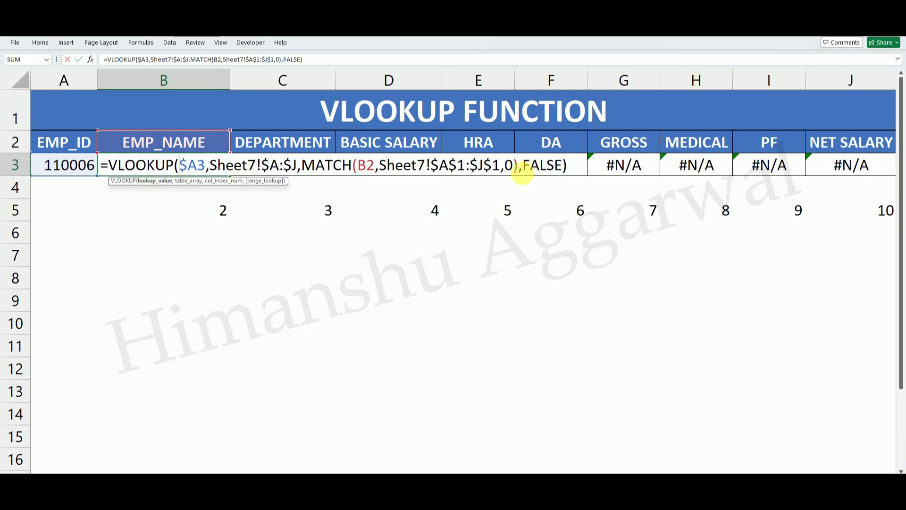
click(111, 166)
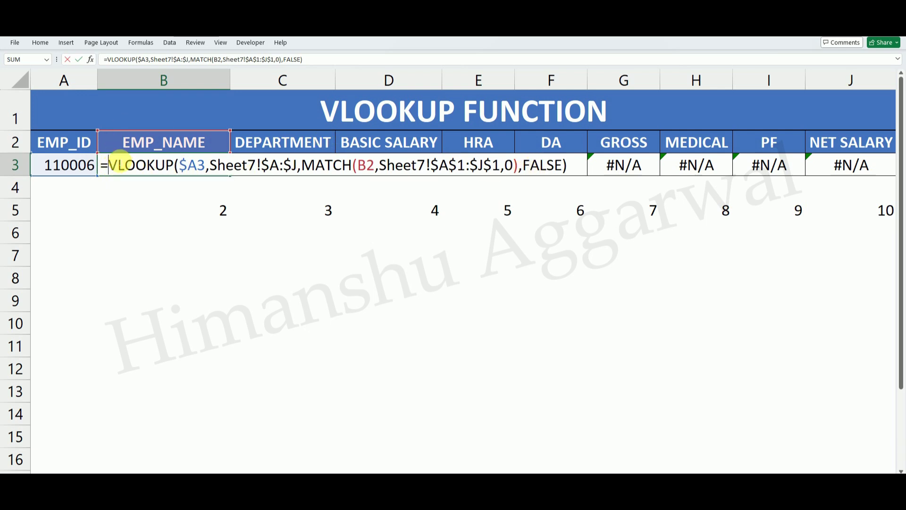
text(if)
key(Down)
key(Tab)
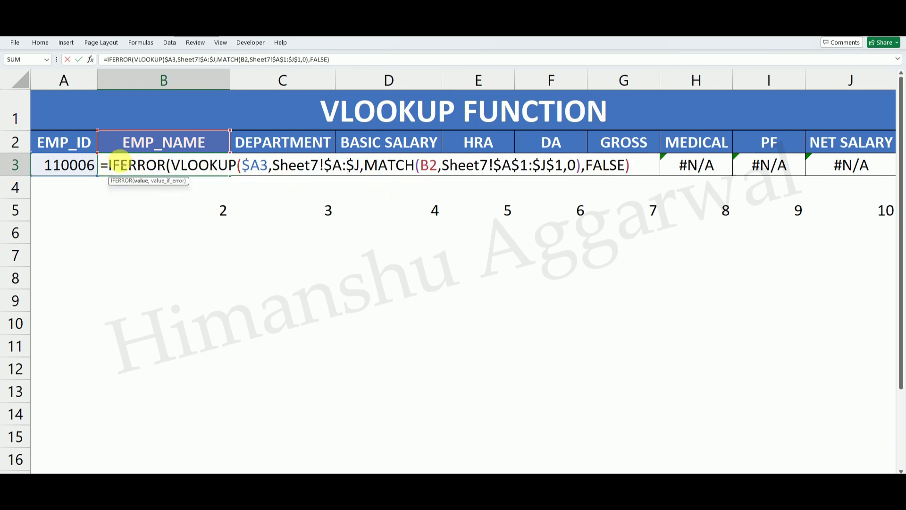
click(637, 168)
text(,)
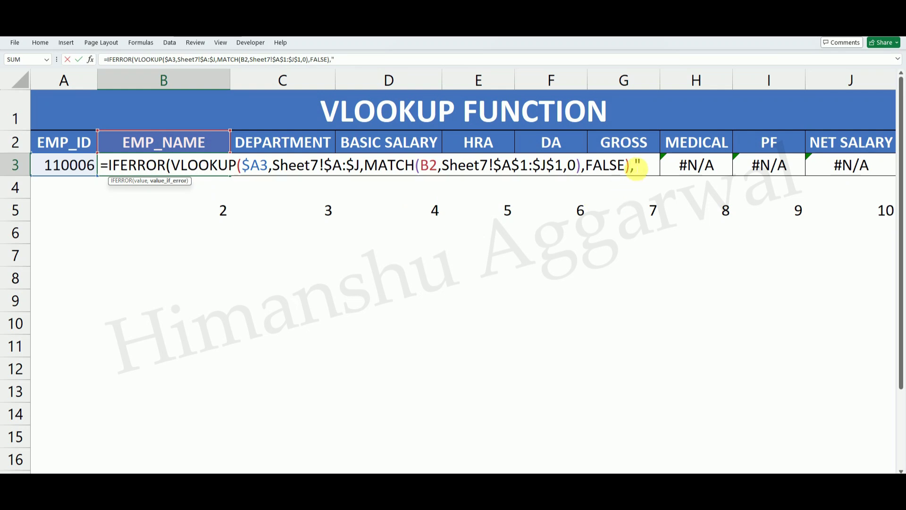
text("Enter Co)
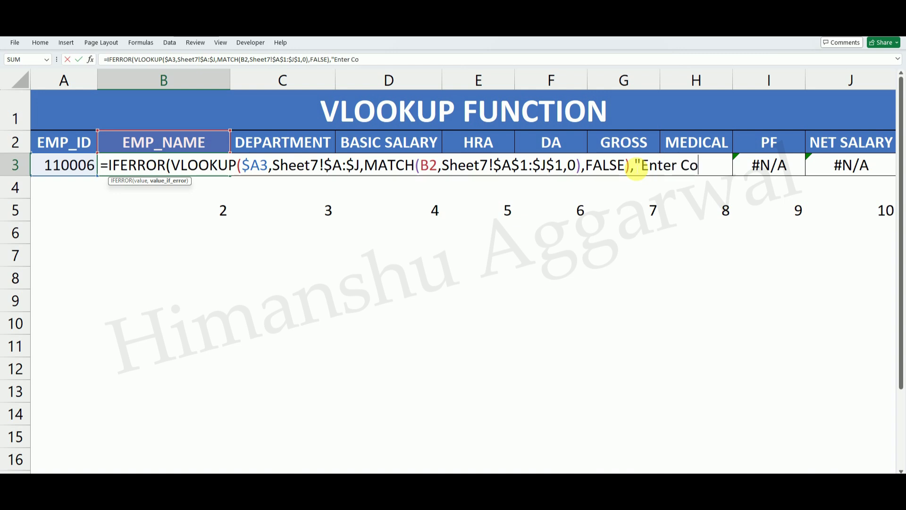
text(rrect emp_ID")
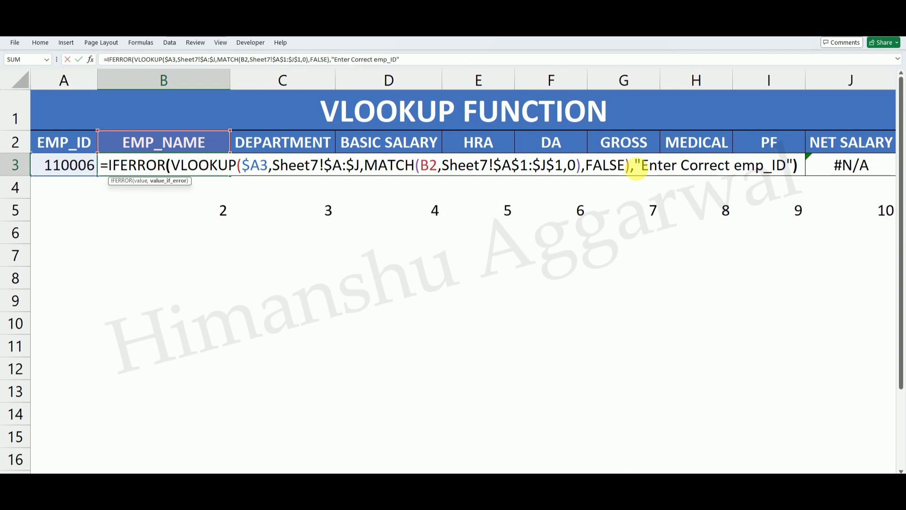
key(Return)
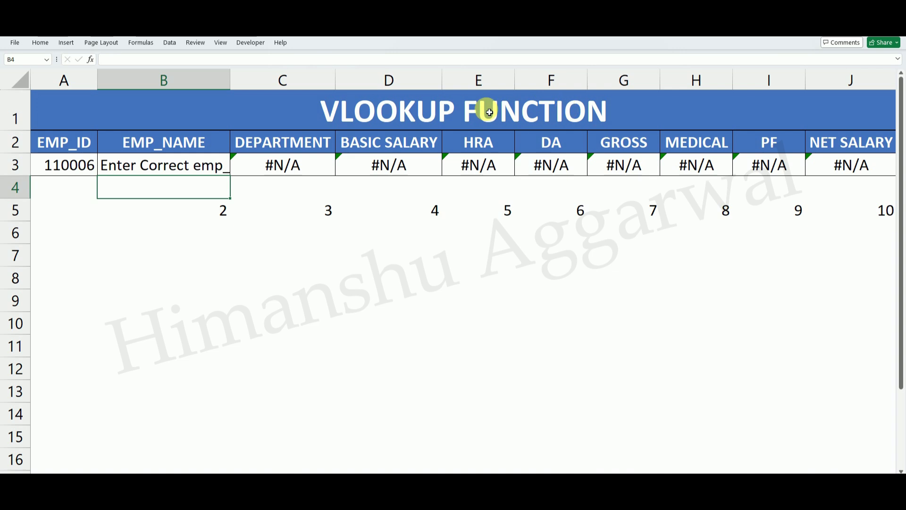
click(226, 161)
double_click(230, 81)
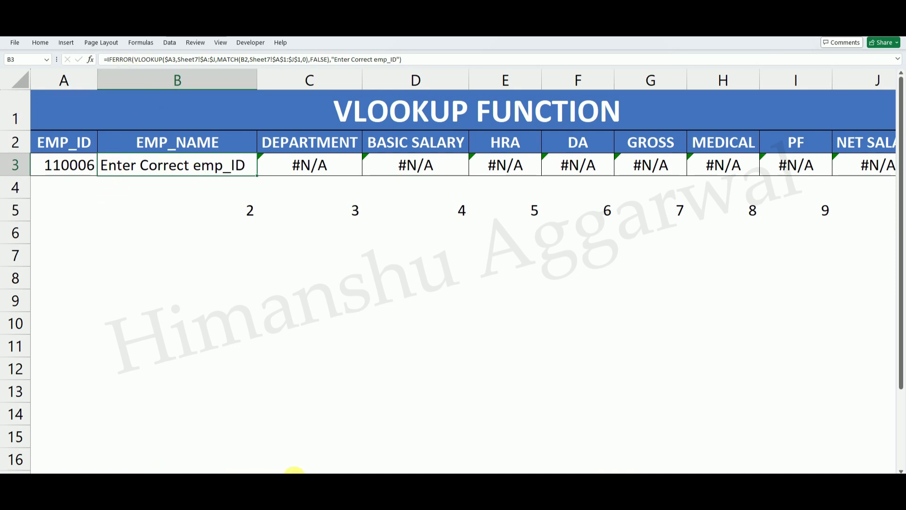
Return to the employee data sheet by way of the XLOOKUP sheet and select the EMP_ID header in A1
click(298, 479)
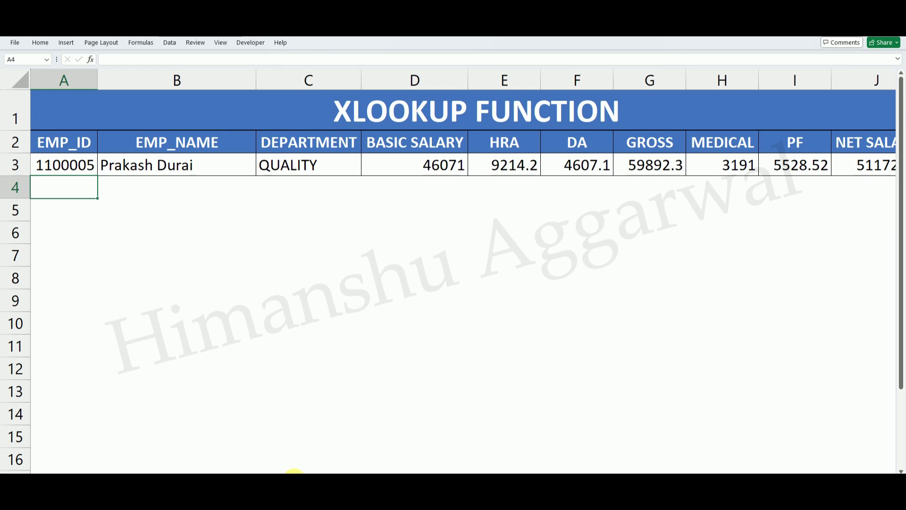
click(290, 475)
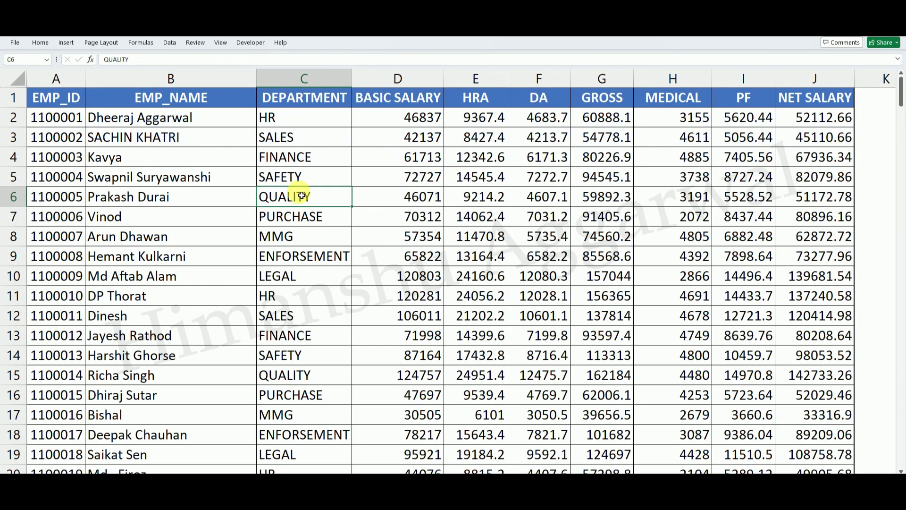
click(71, 97)
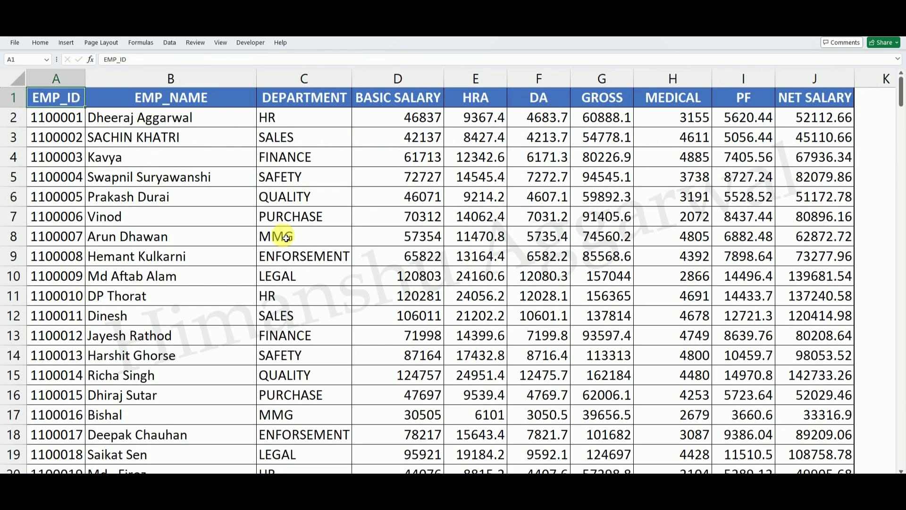